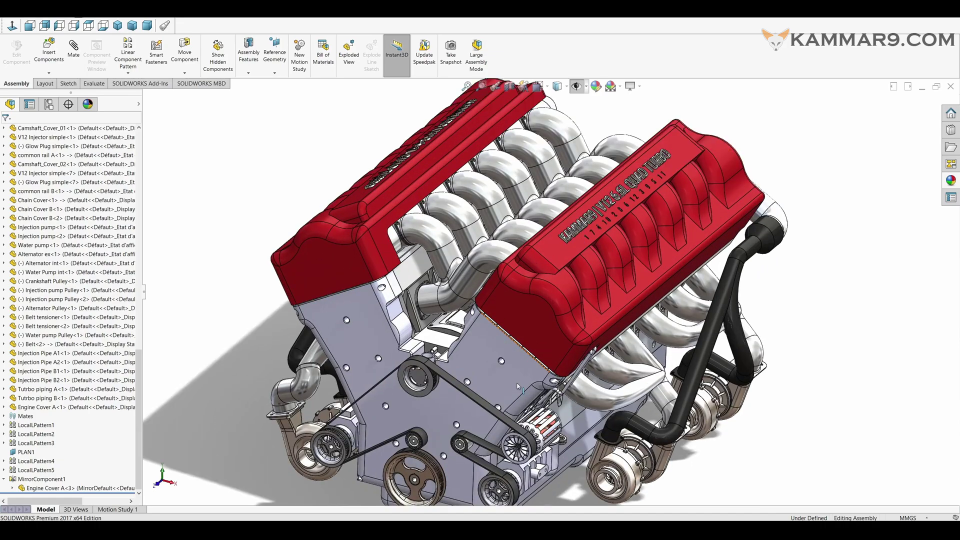
Examine the V12 engine assembly from several angles, including the lettering on the near engine cover.
scroll(498, 400, "up", 3)
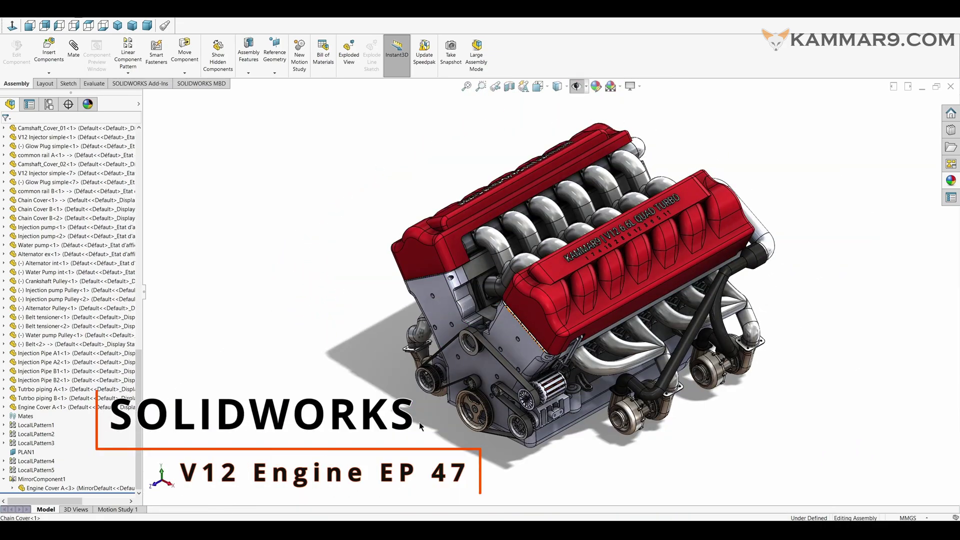
middle_click_drag(785, 398, 695, 330)
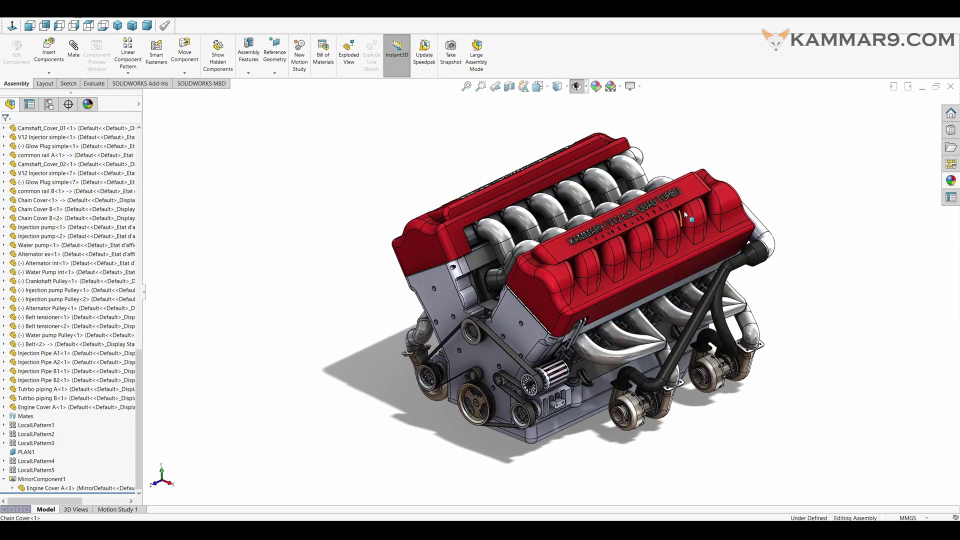
scroll(681, 212, "down", 5)
scroll(455, 301, "down", 5)
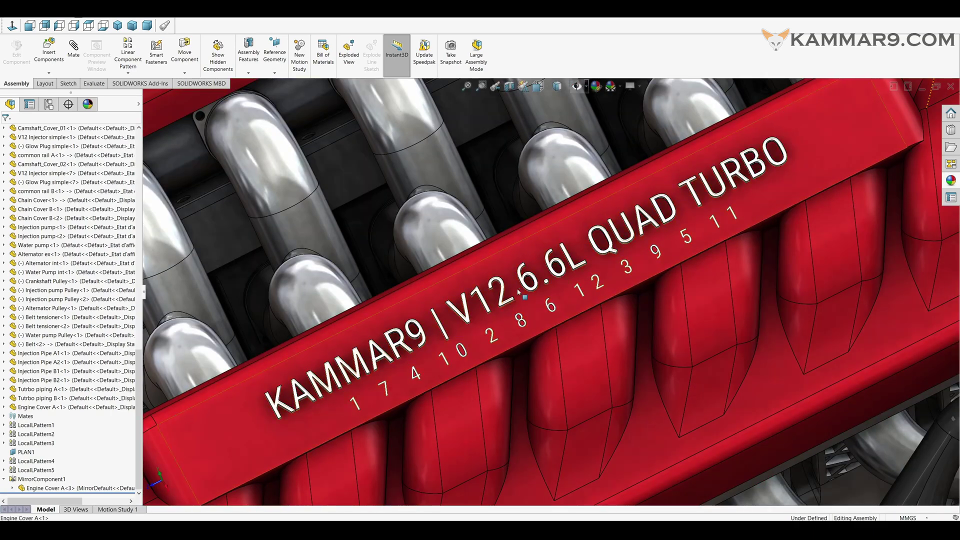
scroll(602, 258, "up", 8)
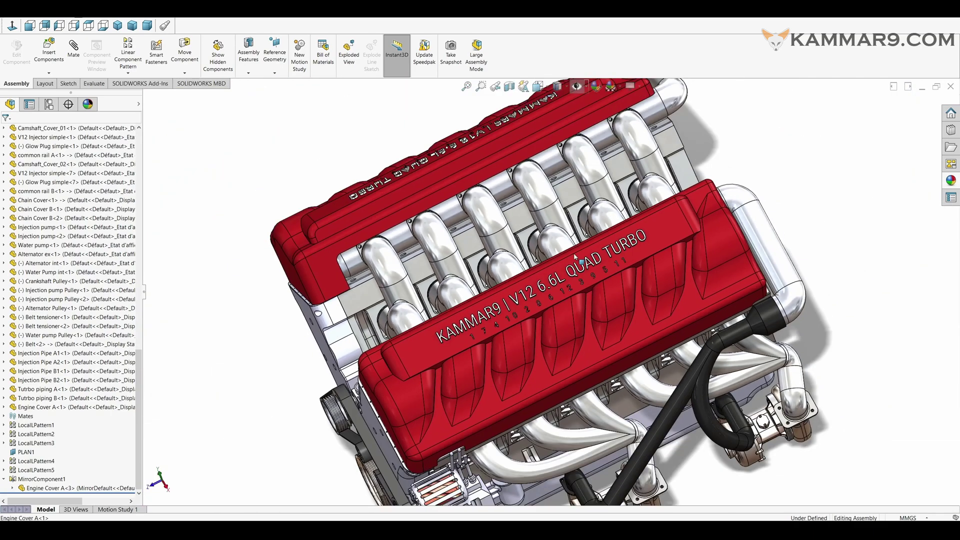
scroll(576, 256, "up", 3)
middle_click_drag(524, 313, 450, 403)
scroll(449, 408, "down", 3)
scroll(450, 409, "down", 3)
scroll(465, 370, "up", 6)
scroll(550, 298, "down", 5)
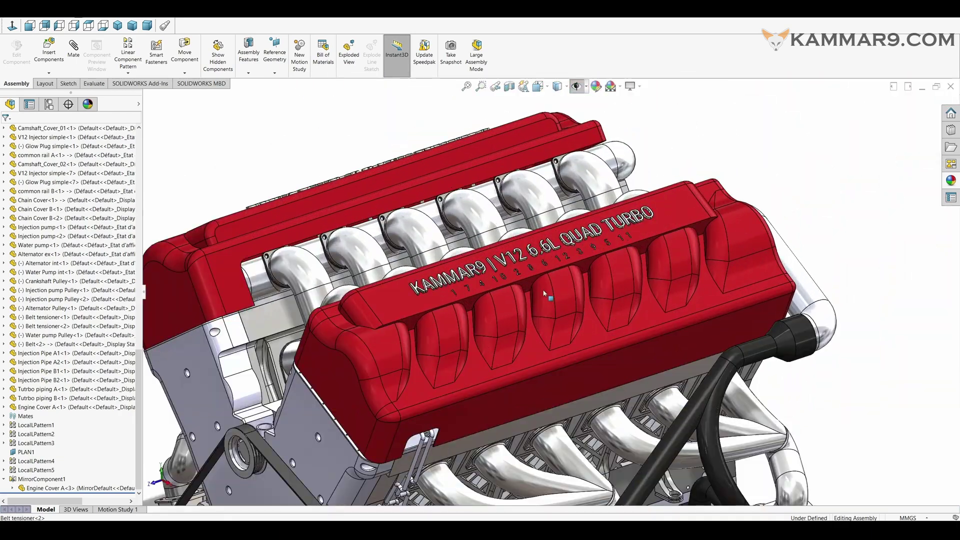
Hide the near red engine cover and the camshaft cover beneath it.
left_click(564, 297)
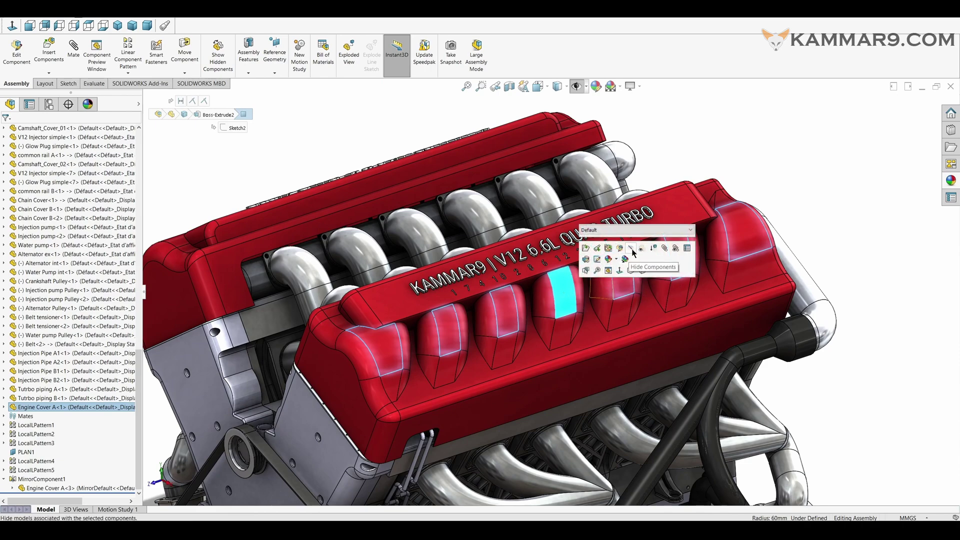
key("Tab")
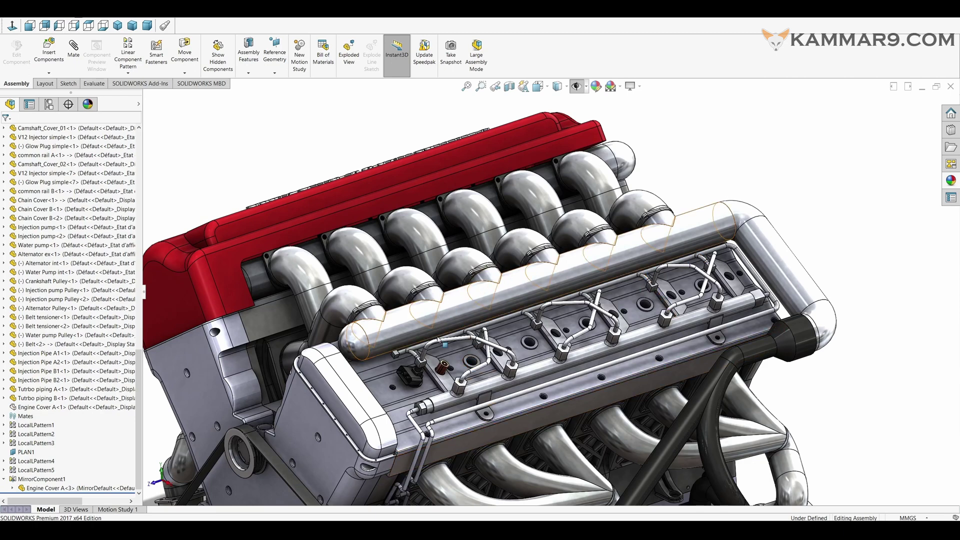
left_click(452, 319)
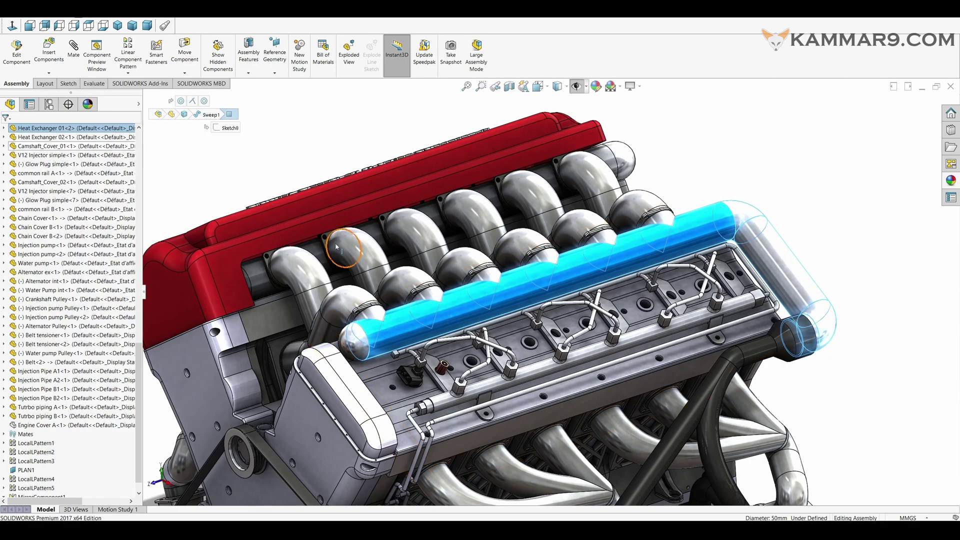
left_click(776, 145)
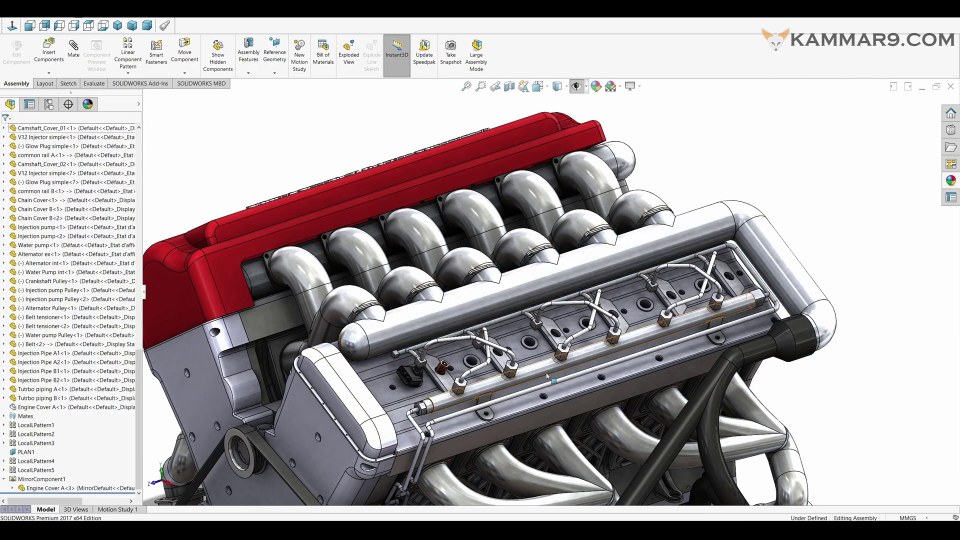
scroll(534, 378, "down", 3)
left_click(545, 341)
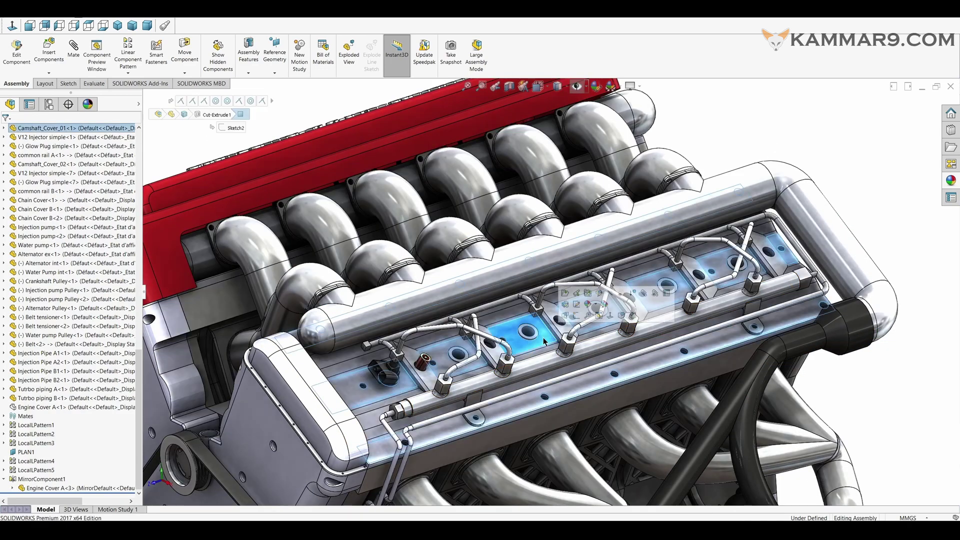
left_click(605, 303)
Hide the chain cover on the front of the engine.
scroll(609, 301, "up", 2)
middle_click_drag(609, 301, 408, 389)
scroll(506, 362, "up", 3)
scroll(408, 390, "down", 3)
scroll(408, 390, "down", 3)
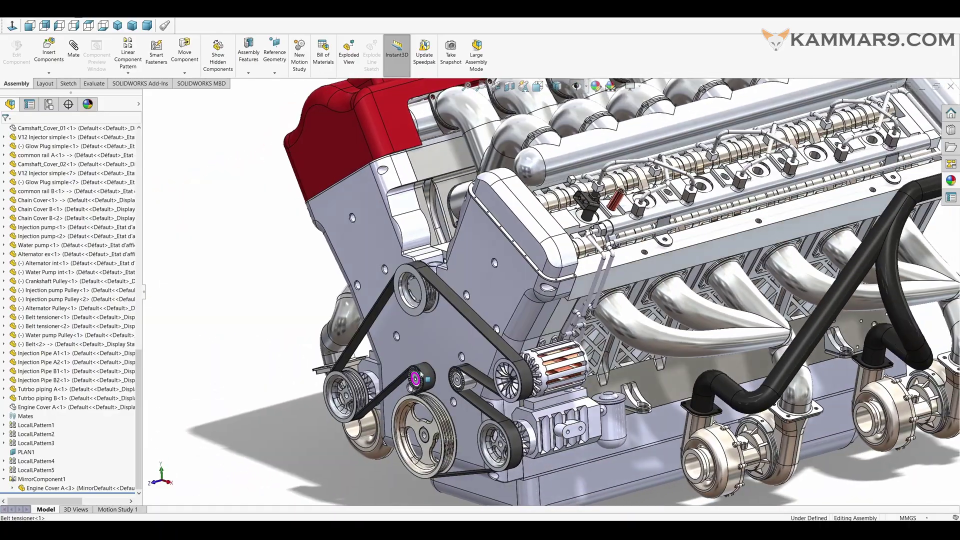
middle_click_drag(408, 389, 438, 338)
left_click(438, 339)
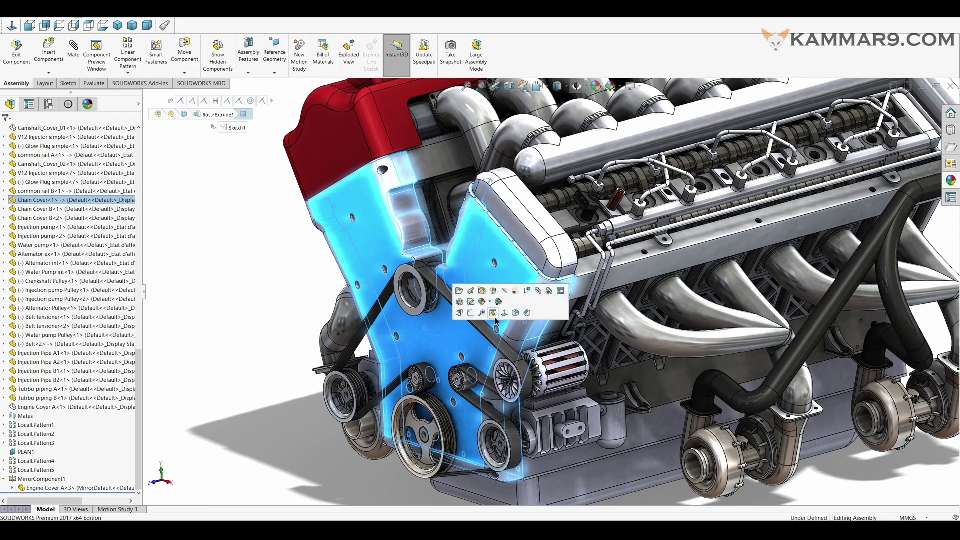
left_click(515, 291)
Rotate the crankshaft pulley back and forth to check the motion of the engine's moving parts.
middle_click_drag(515, 291, 461, 414)
scroll(482, 370, "up", 3)
left_click(457, 409)
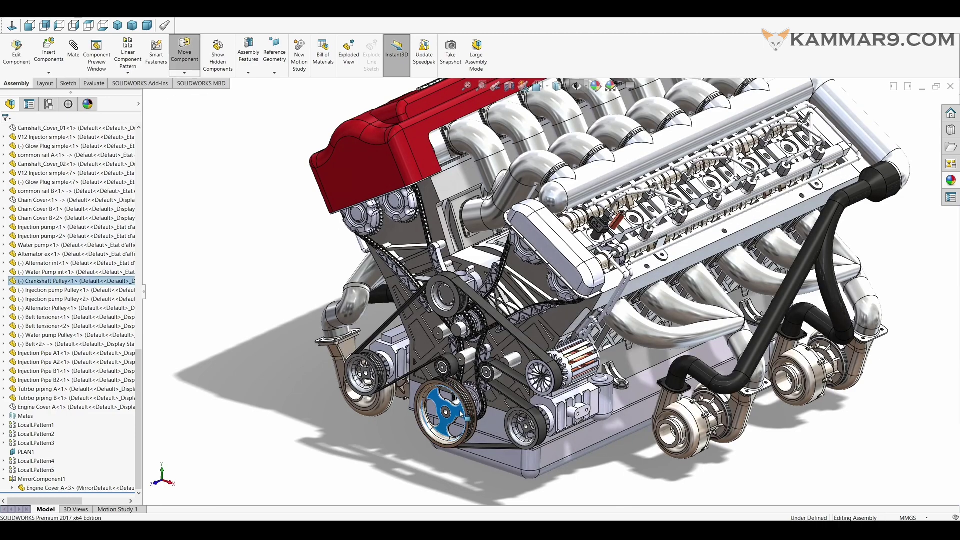
left_click_drag(454, 440, 452, 387)
left_click_drag(486, 415, 481, 443)
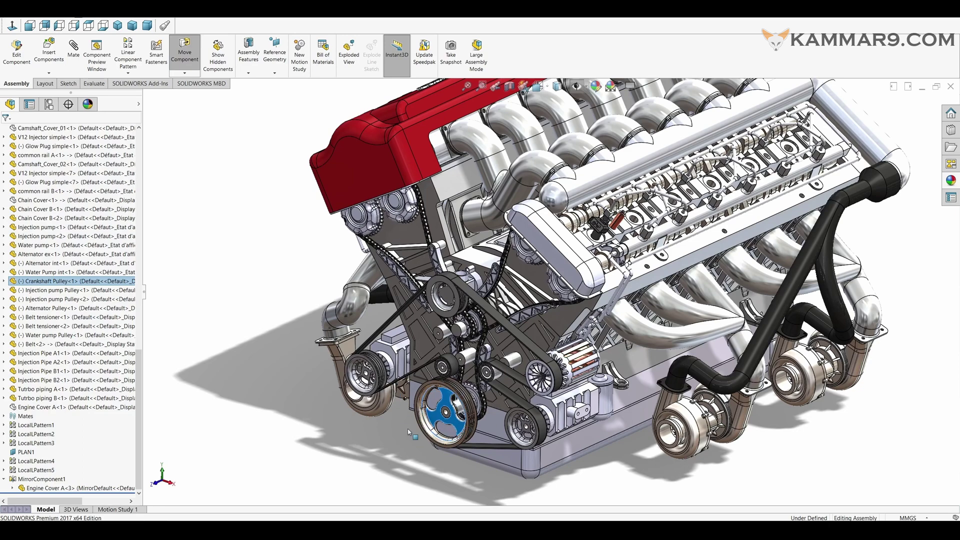
key("Escape")
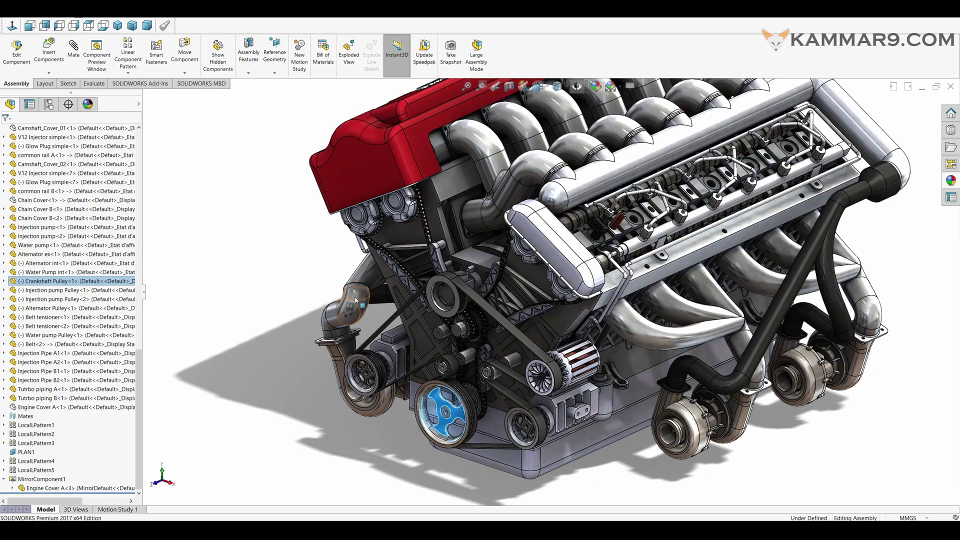
Examine the exposed engine from the side and front, highlighting common rail A.
key("f")
left_click_drag(787, 334, 726, 329)
middle_click_drag(729, 330, 431, 291)
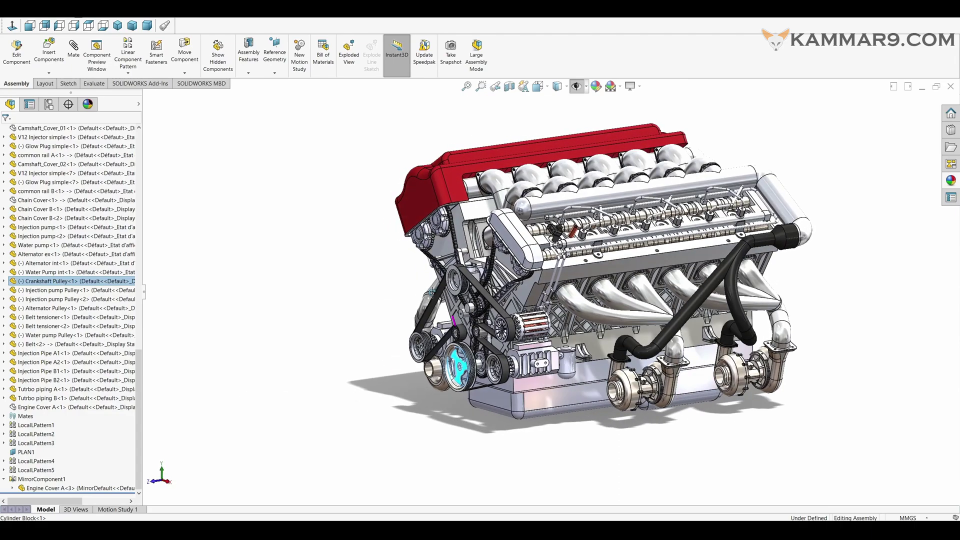
scroll(584, 236, "down", 5)
left_click(115, 156)
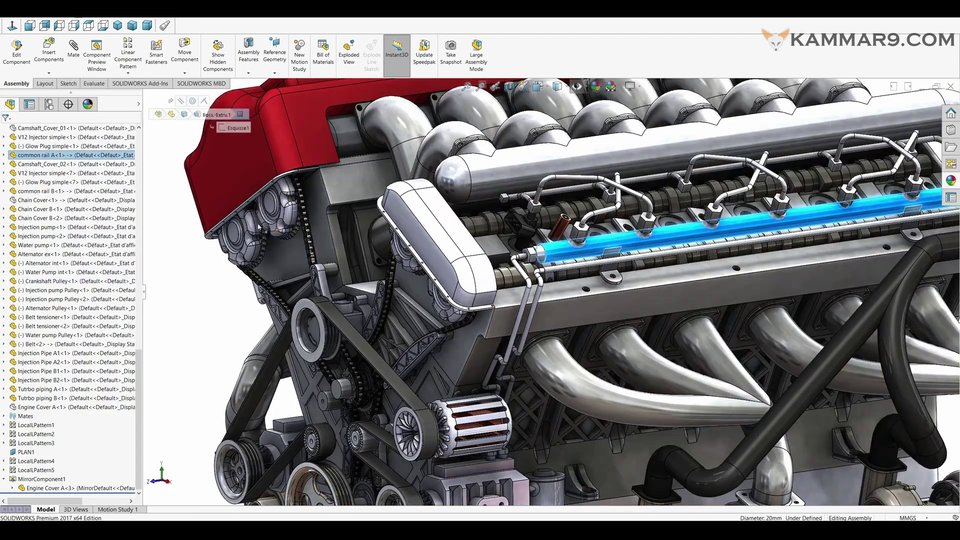
key("f")
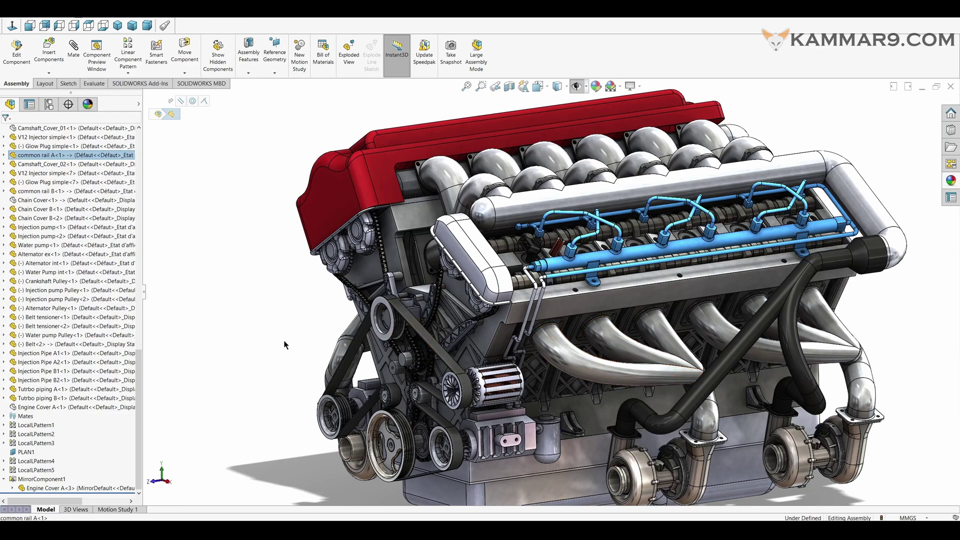
left_click(254, 343)
mouse_move(299, 295)
middle_mouse_down()
mouse_move(313, 320)
mouse_move(359, 341)
middle_mouse_up()
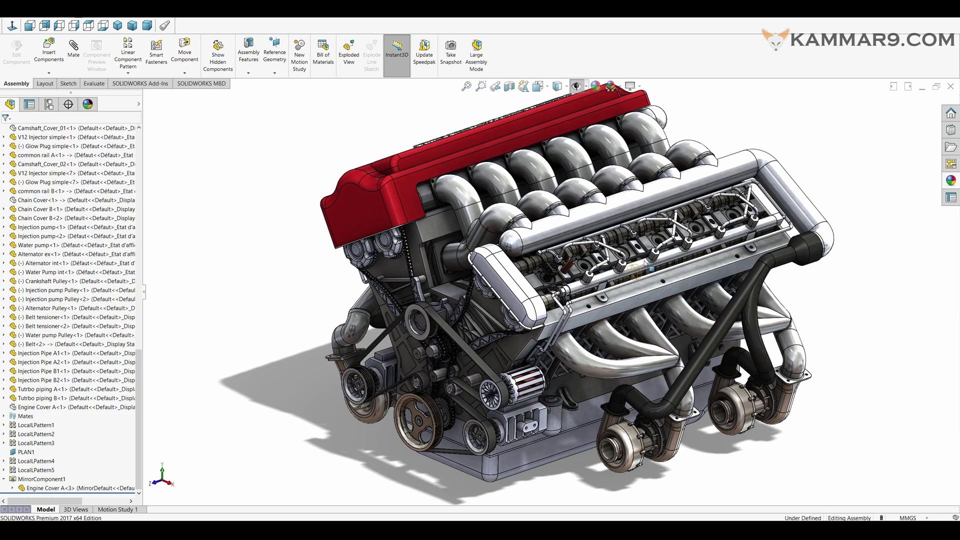
Open the Heat Exchanger 01 pipe as a separate part and inspect its shape from several sides.
left_click(583, 226)
left_click(598, 200)
middle_click_drag(751, 300, 778, 400)
middle_click_drag(611, 352, 548, 250)
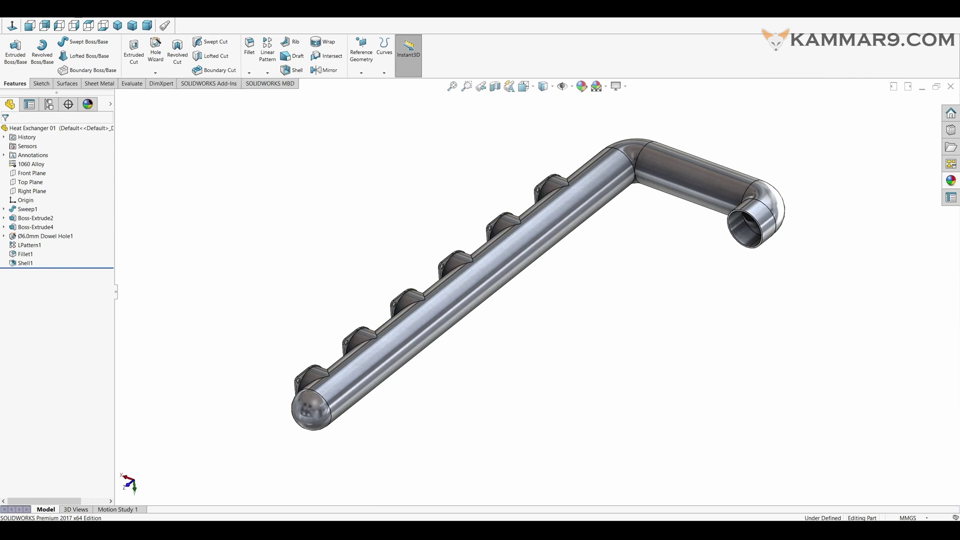
Close the heat exchanger part and create a new part document.
key("ctrl+w")
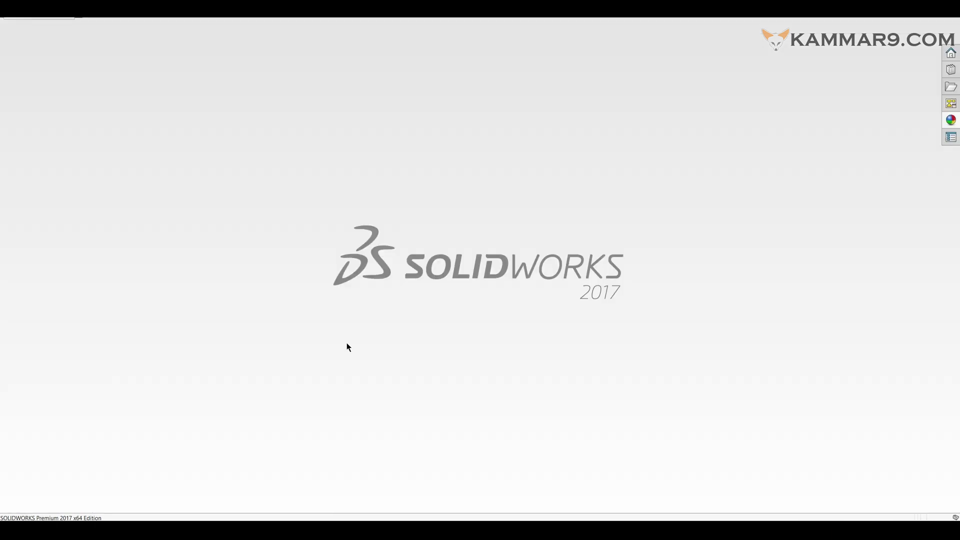
key("ctrl+n")
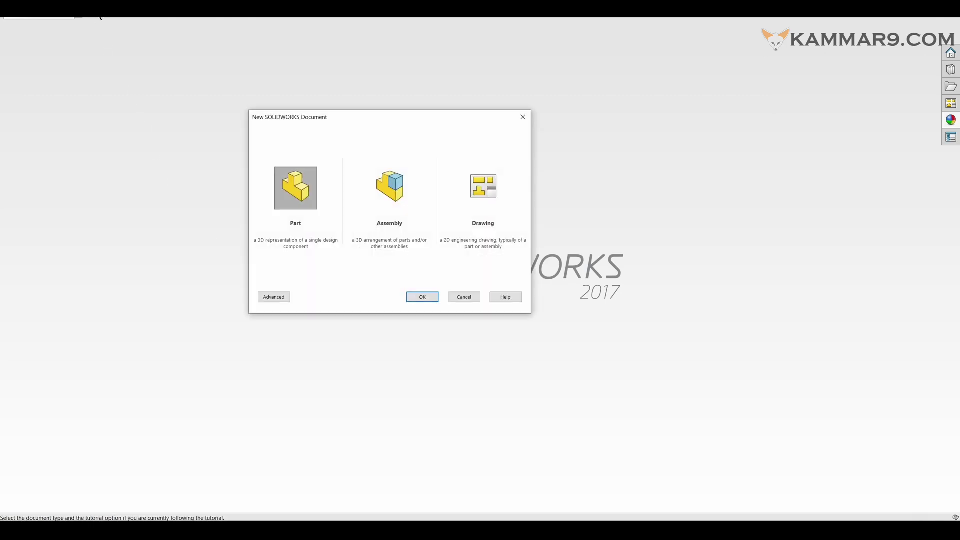
left_click(414, 298)
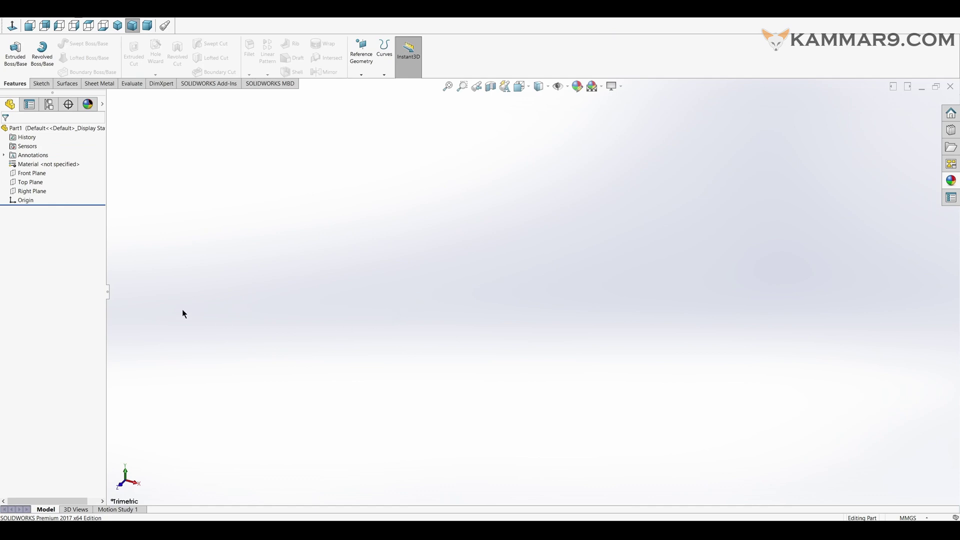
Sketch an open path on the Top Plane: a vertical line about 106 mm through the origin, a horizontal line about 57 mm, and a short vertical return.
left_click(31, 184)
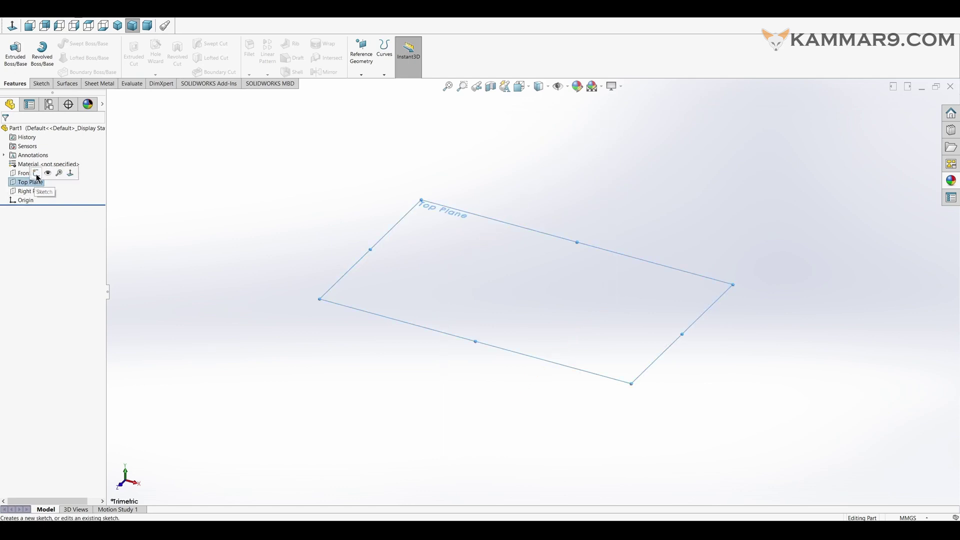
left_click(38, 173)
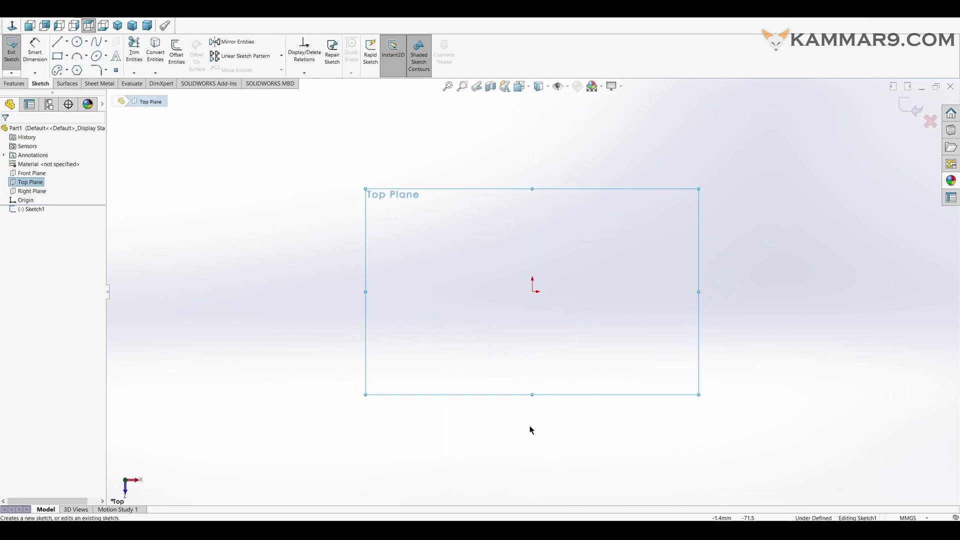
left_click(57, 42)
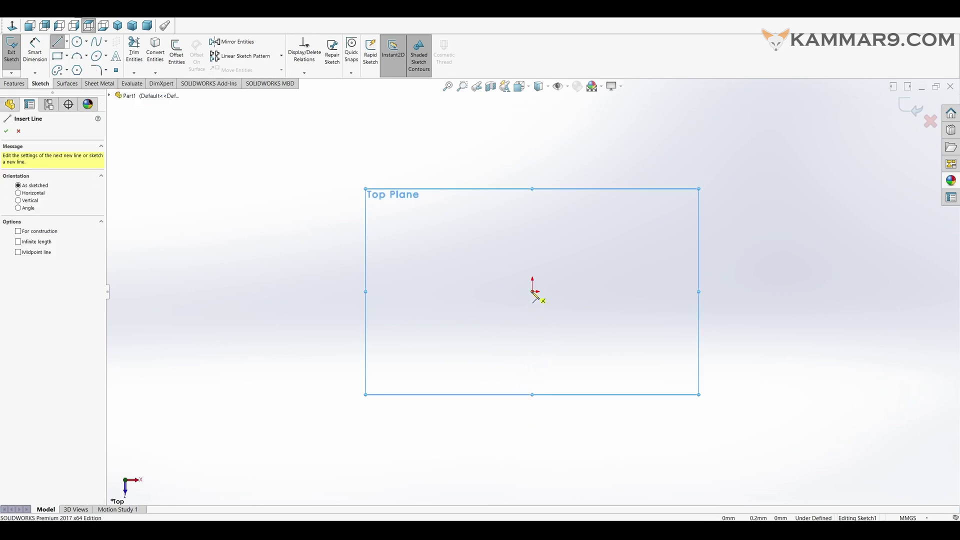
left_click(532, 371)
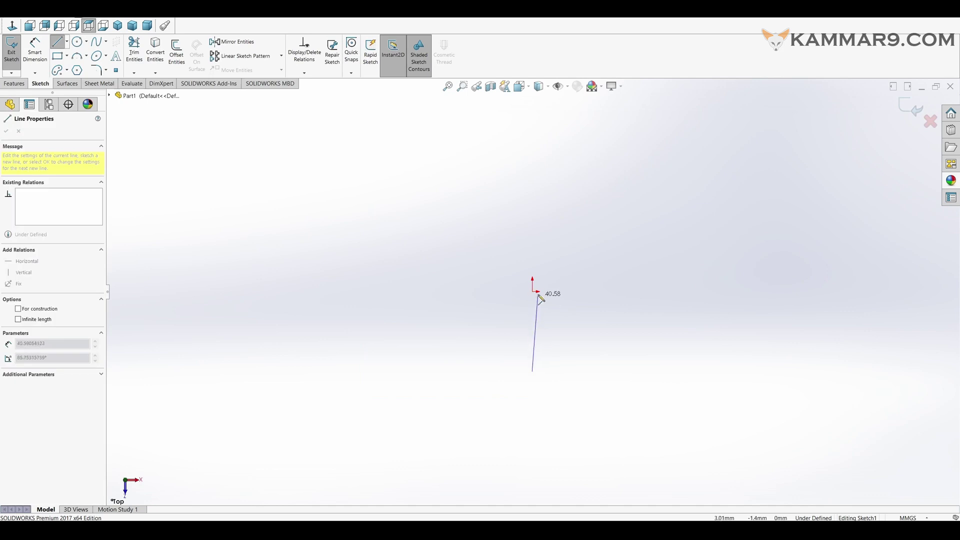
left_click(533, 173)
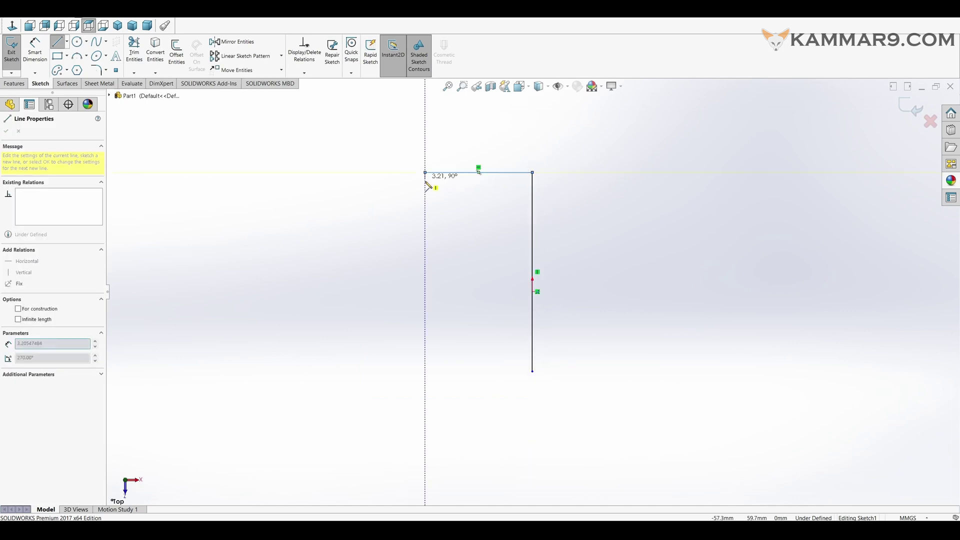
left_click(425, 207)
key("Escape")
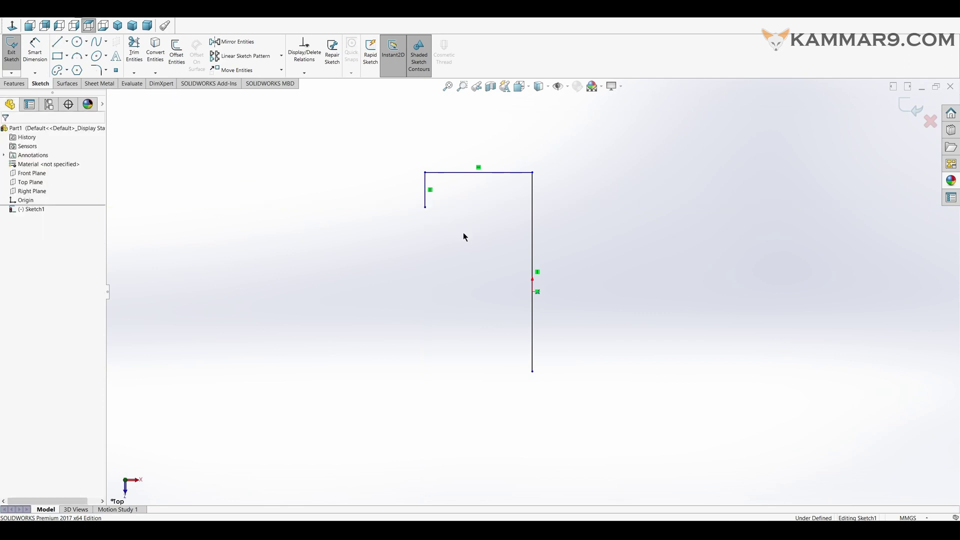
Dimension the long vertical line through the origin to 620 mm.
key("d")
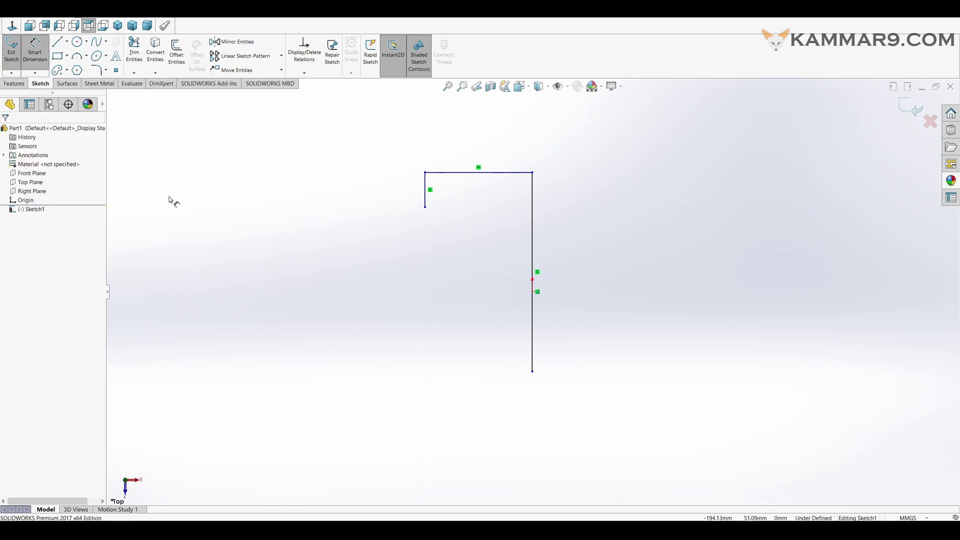
left_click(533, 329)
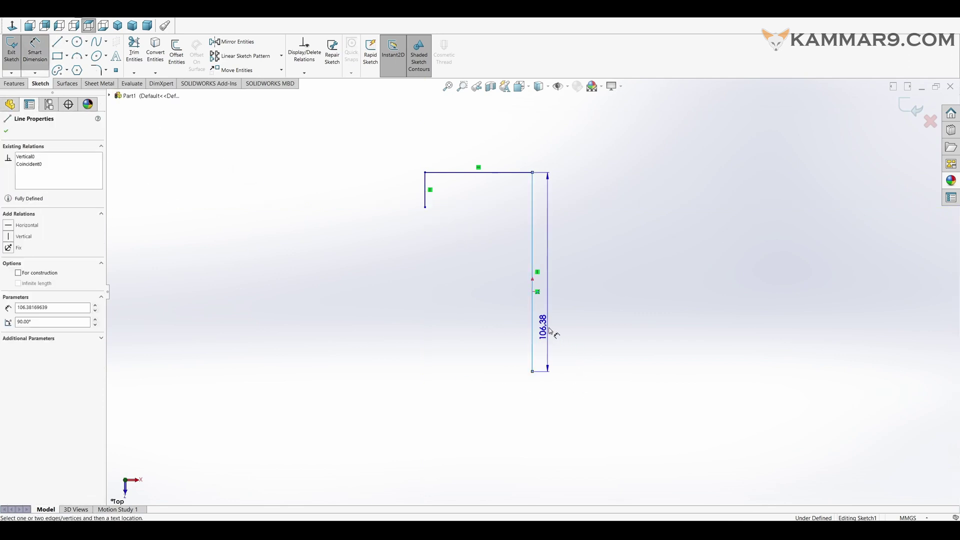
left_click(629, 324)
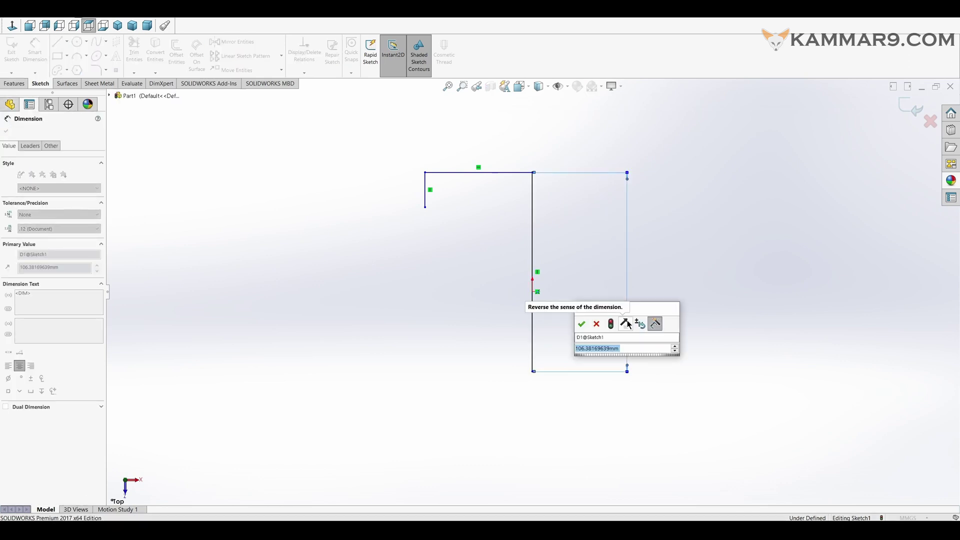
type("620")
key("Return")
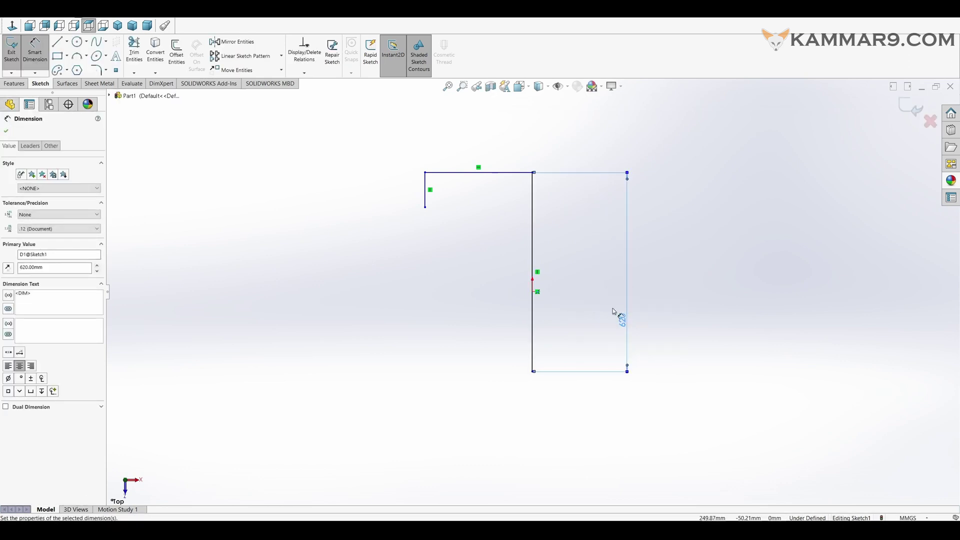
Dimension the horizontal line at the path's upper end to 200 mm.
left_click(488, 172)
left_click(485, 148)
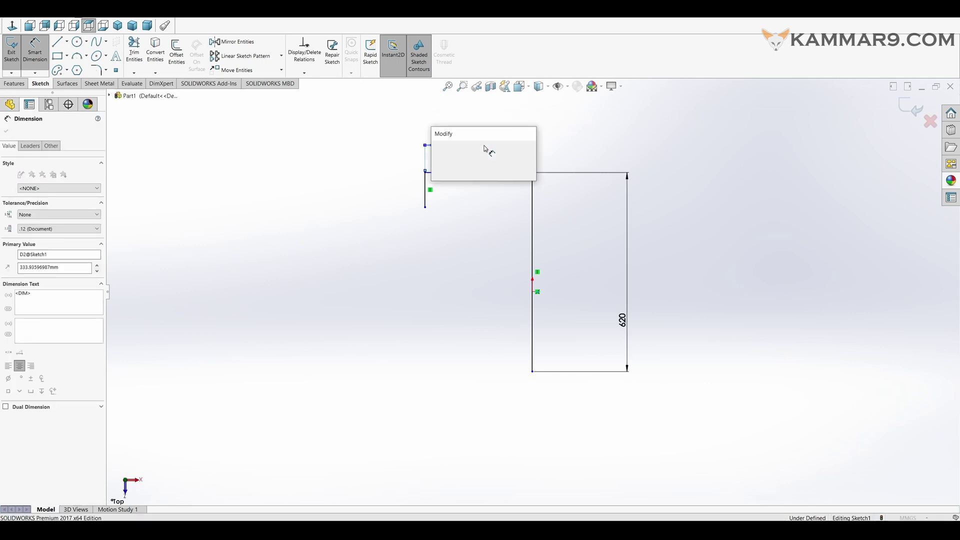
type("200")
key("Return")
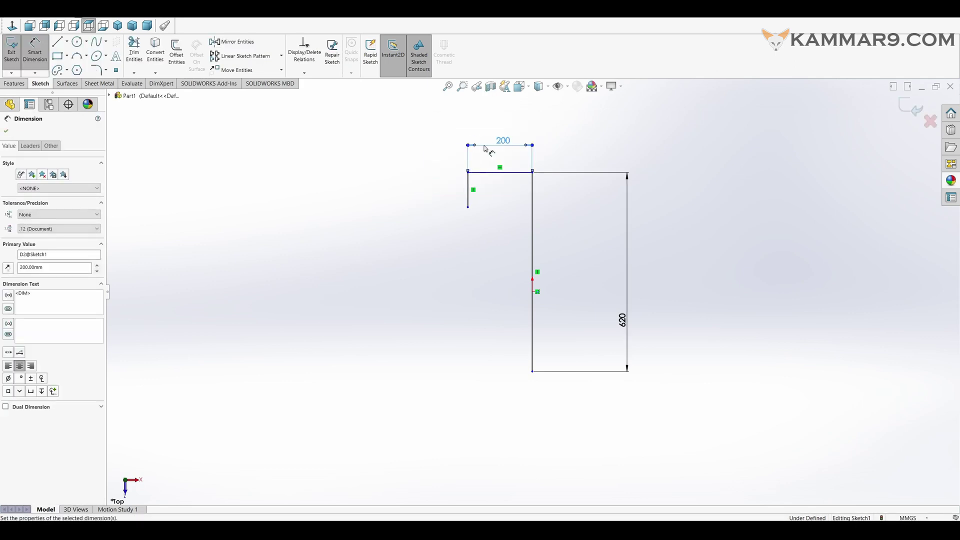
Dimension the short vertical return line of the path to 50 mm.
left_click(468, 189)
left_click(435, 191)
type("50")
key("Return")
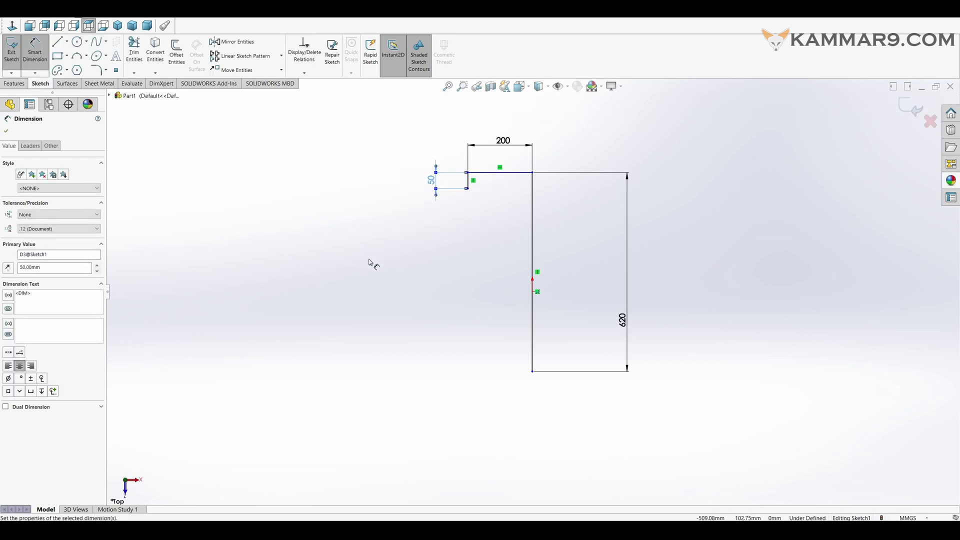
key("Escape")
Add a midpoint relation between the long vertical line and the origin.
left_click(532, 293)
left_click(532, 310, "ctrl")
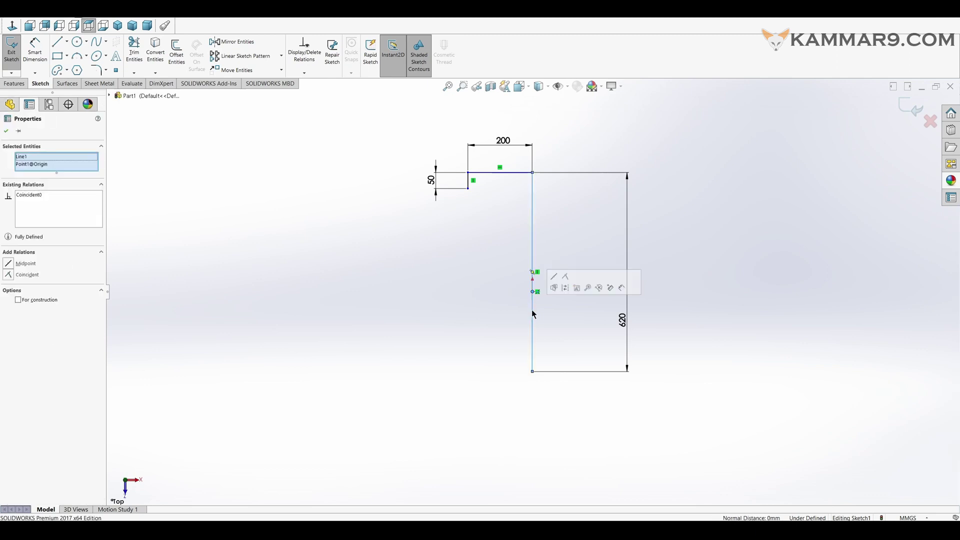
left_click(554, 278)
left_click(428, 316)
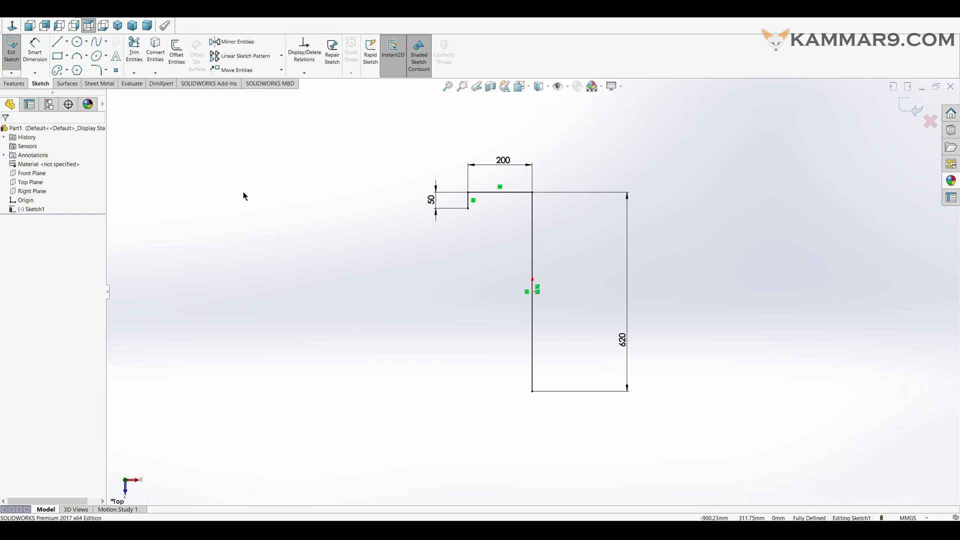
Round both corners of the path with 25 mm sketch fillets, accepting removal of the midpoint relation, and close the sketch.
left_click(97, 70)
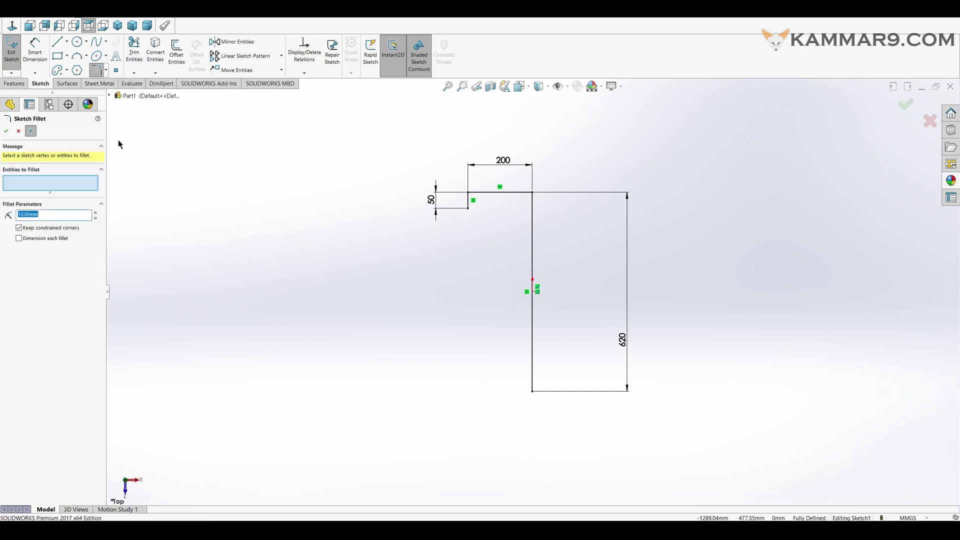
type("25")
left_click(532, 194)
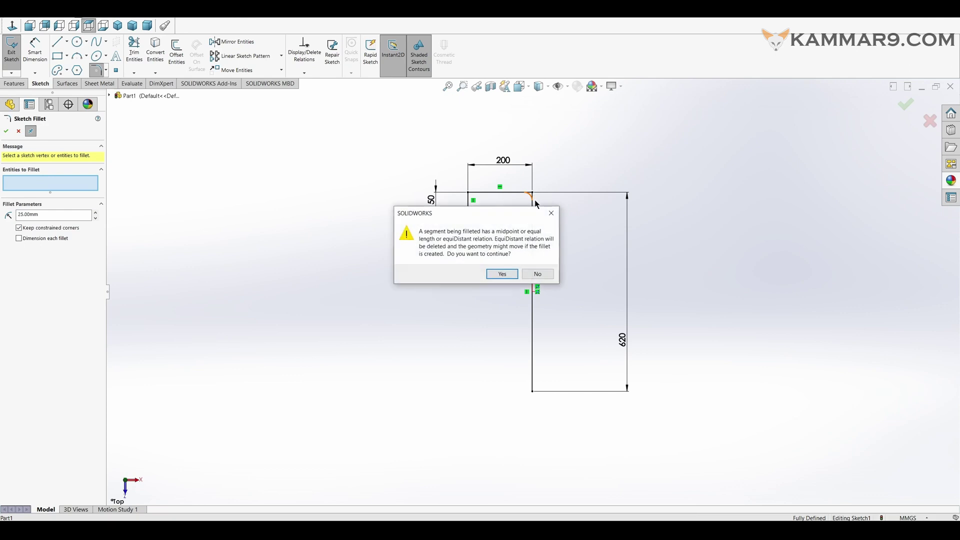
left_click(502, 274)
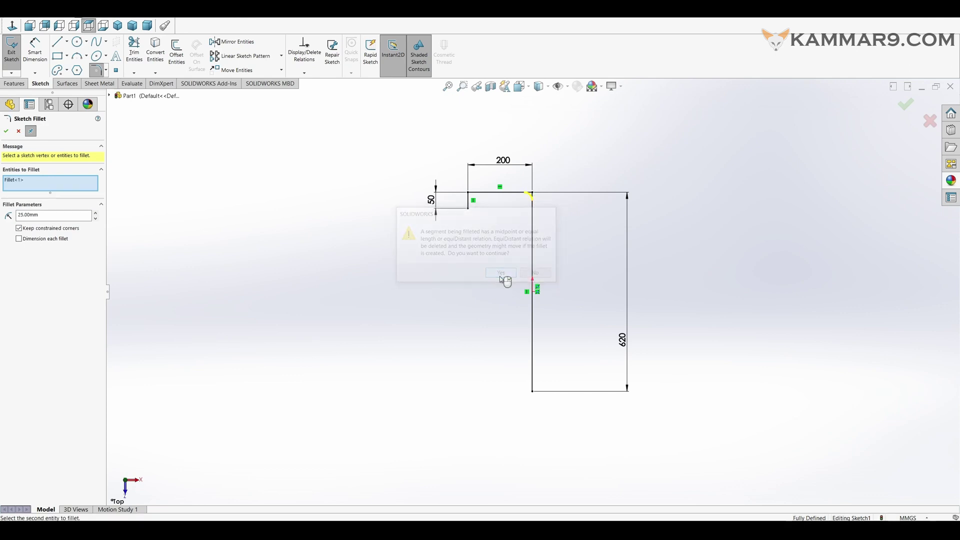
left_click(469, 194)
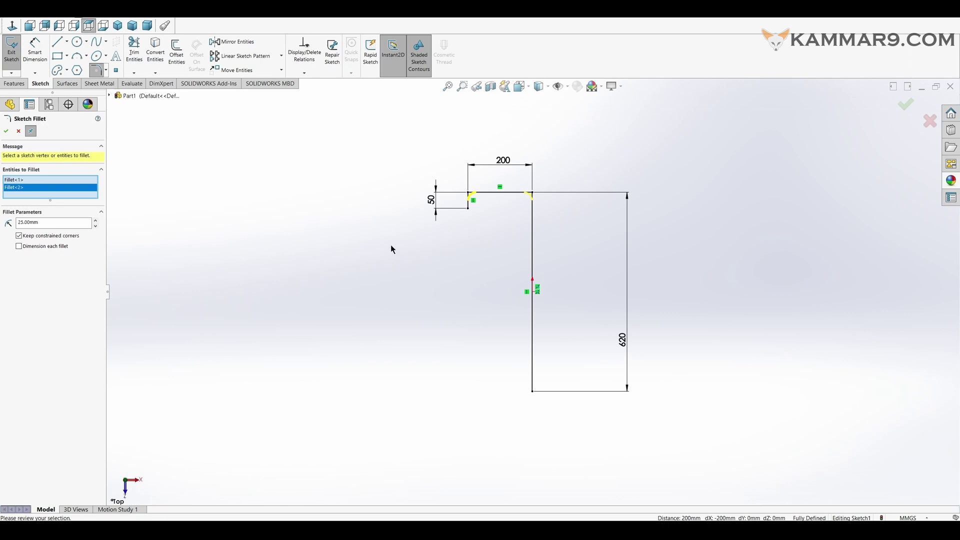
left_click(6, 131)
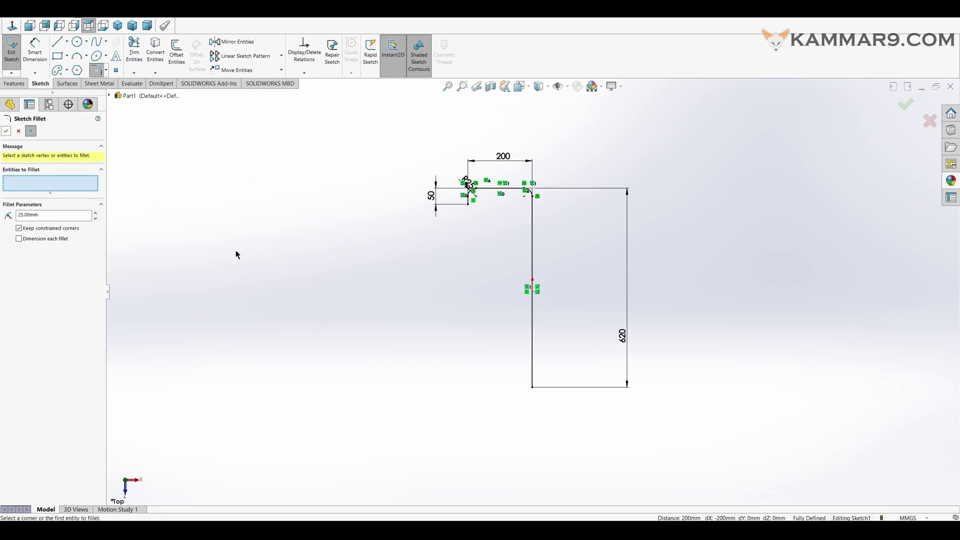
left_click(6, 132)
scroll(523, 200, "down", 3)
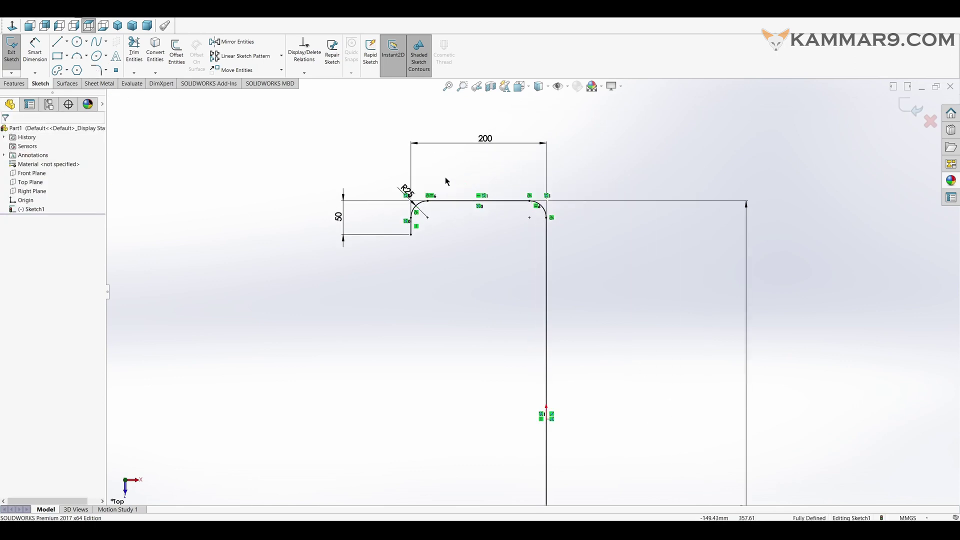
key("z")
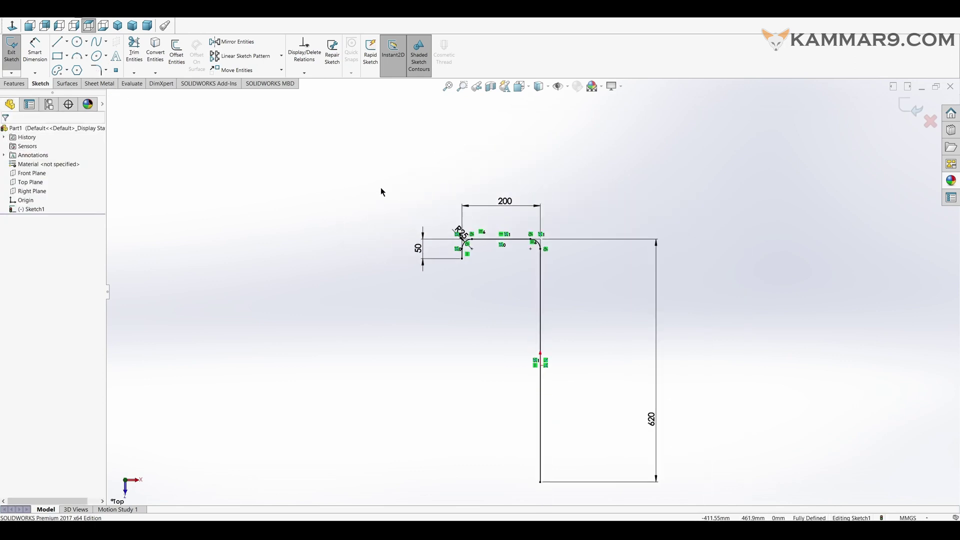
scroll(517, 276, "down", 1)
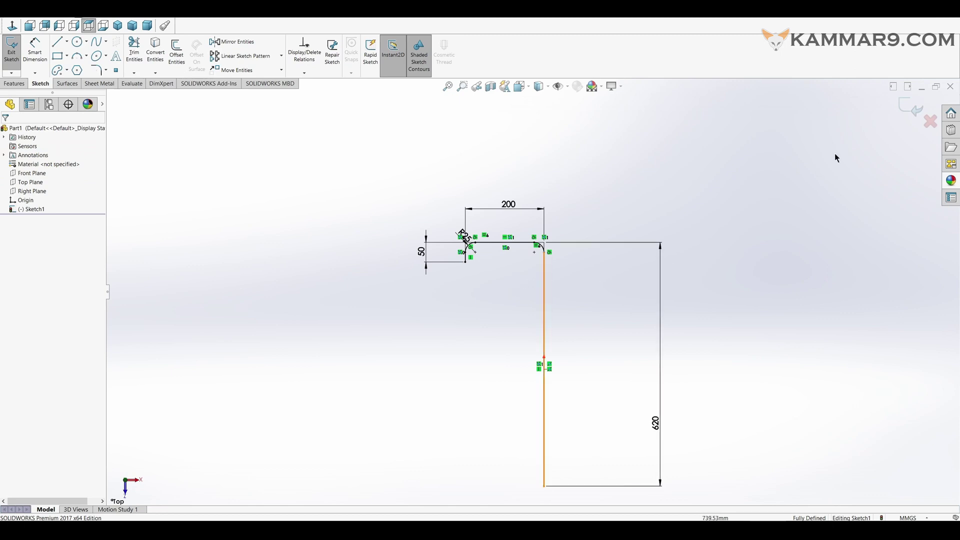
left_click(906, 107)
Sweep a solid circular profile of 50 mm diameter along the path sketch.
mouse_move(633, 285)
middle_mouse_down()
mouse_move(645, 176)
mouse_move(609, 126)
mouse_move(597, 129)
middle_mouse_up()
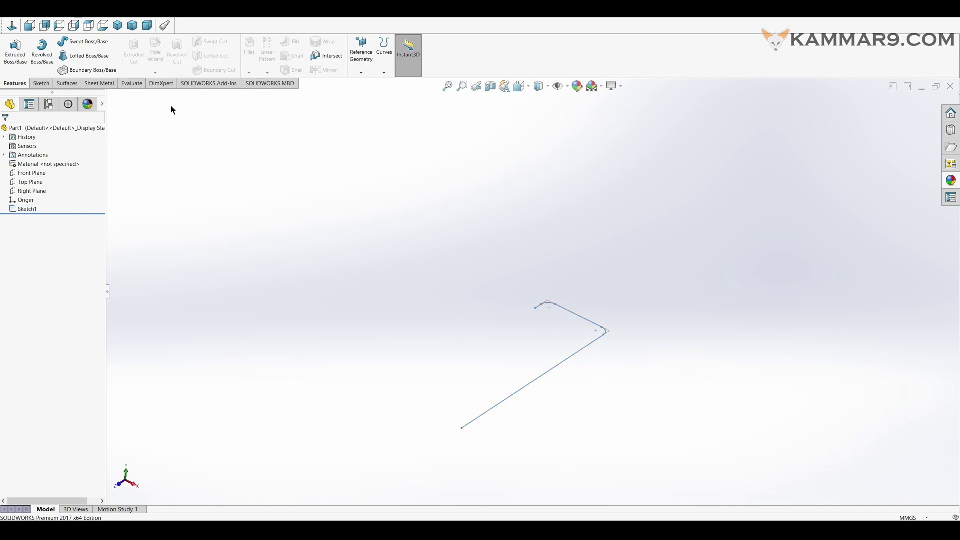
left_click(84, 41)
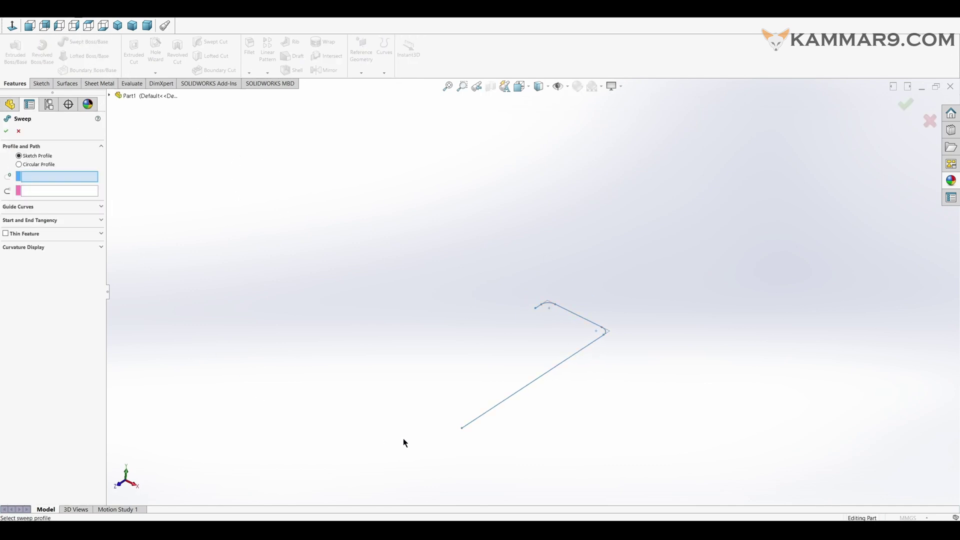
left_click(35, 166)
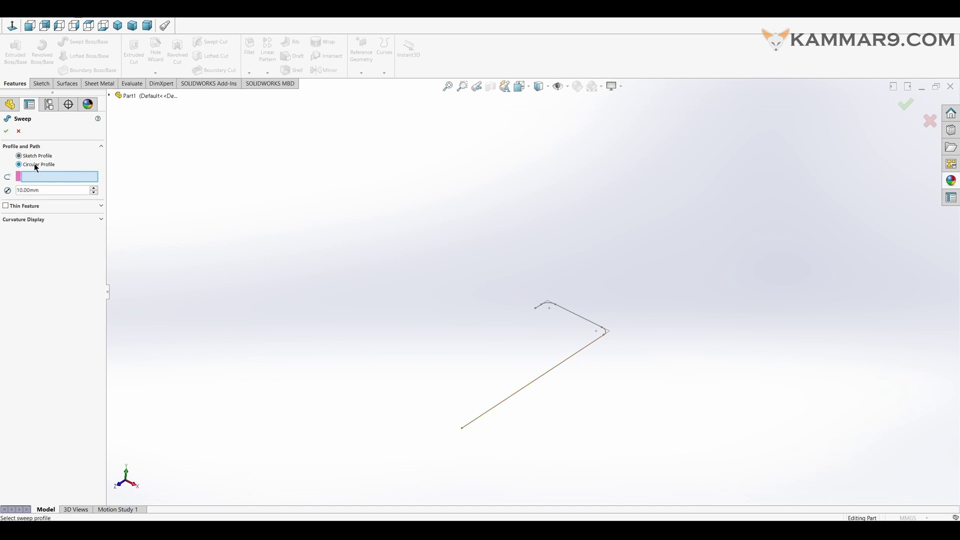
left_click_drag(50, 191, 12, 191)
type("50")
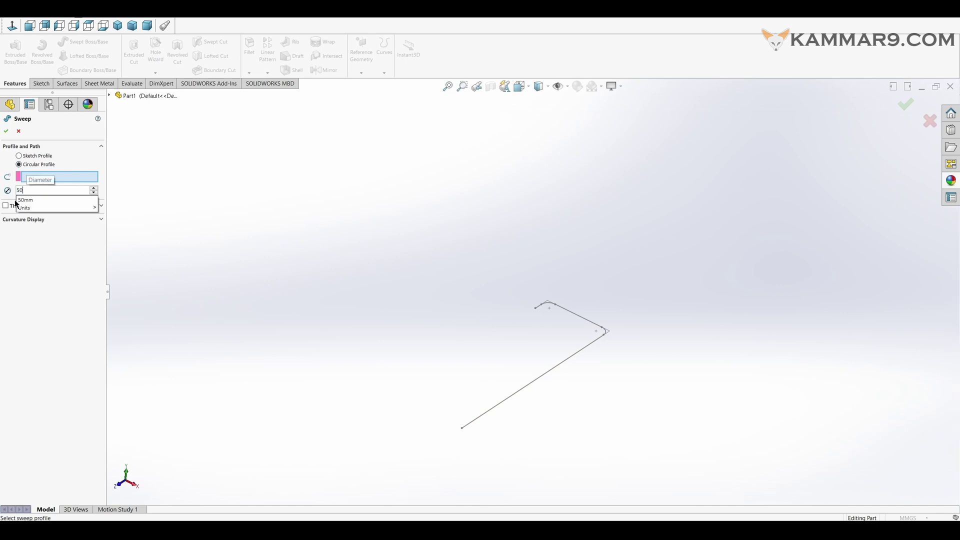
key("Return")
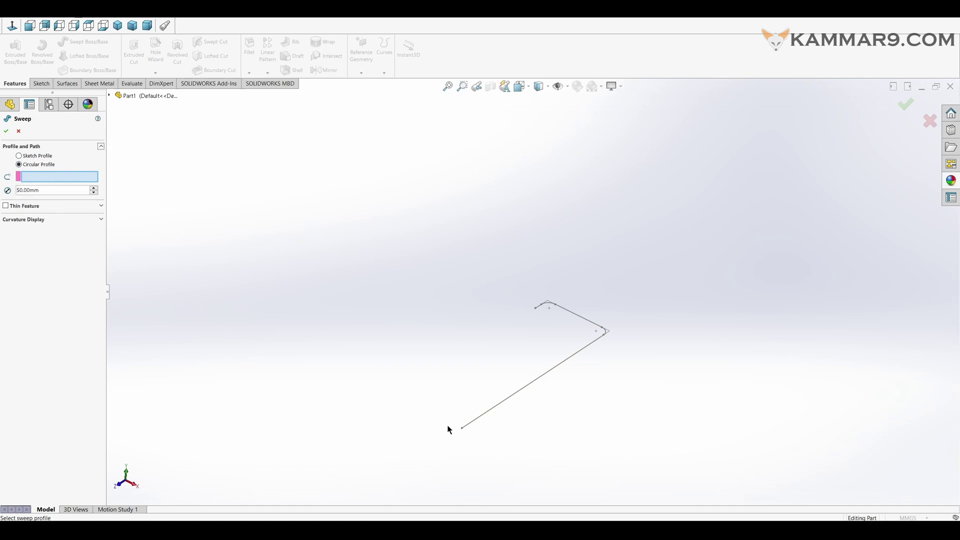
left_click(503, 406)
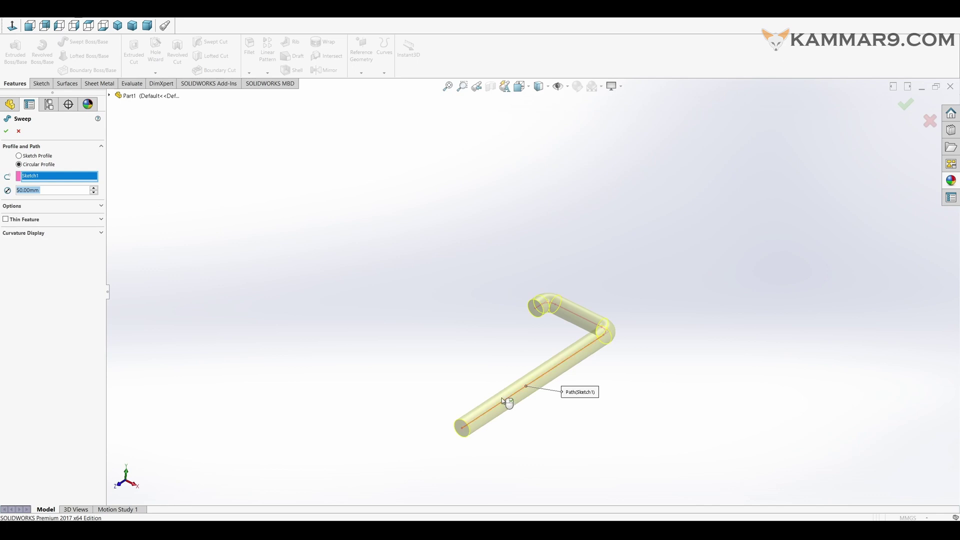
left_click(6, 131)
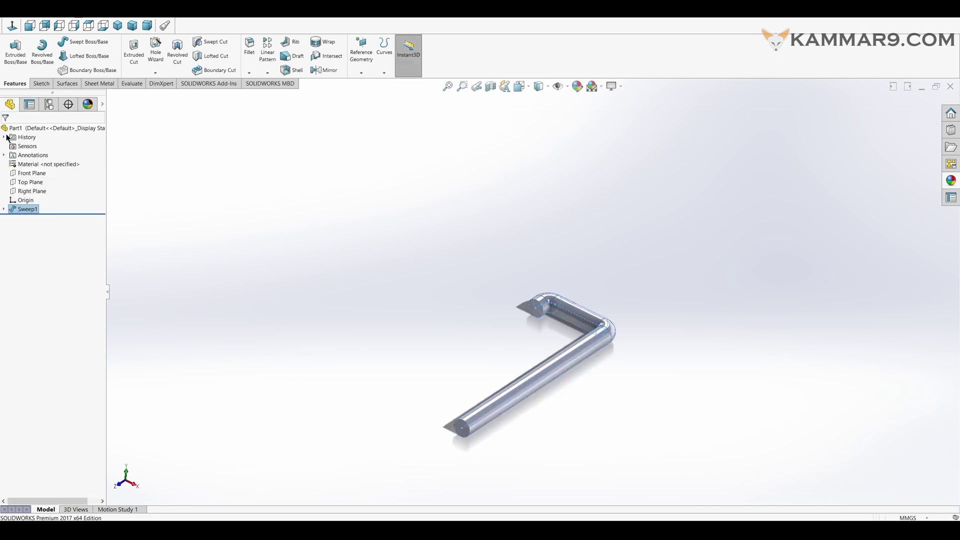
left_click(343, 270)
key("f")
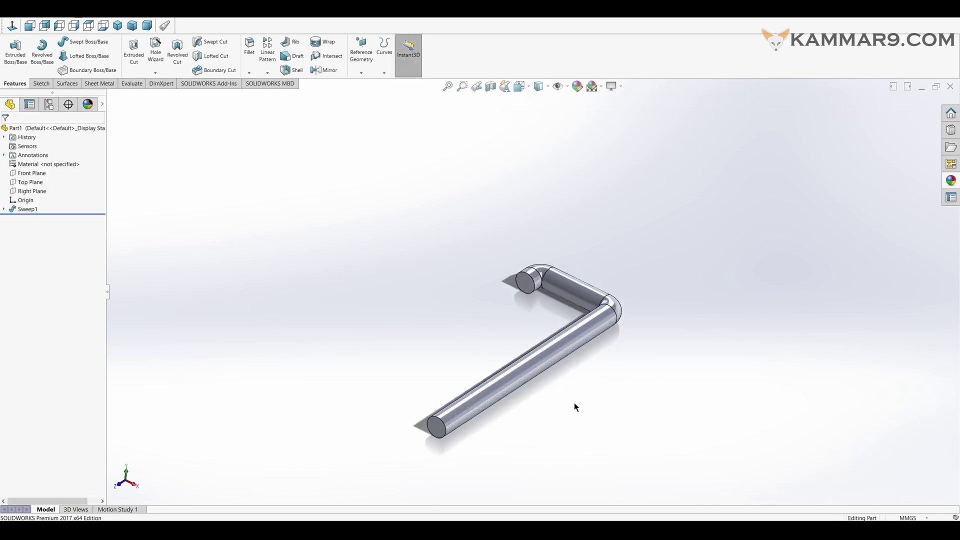
middle_click_drag(494, 258, 472, 283)
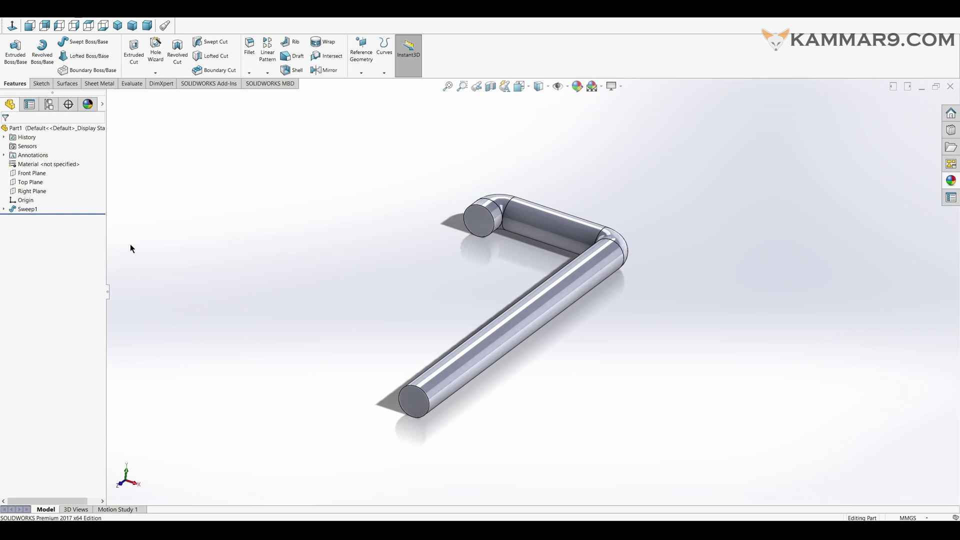
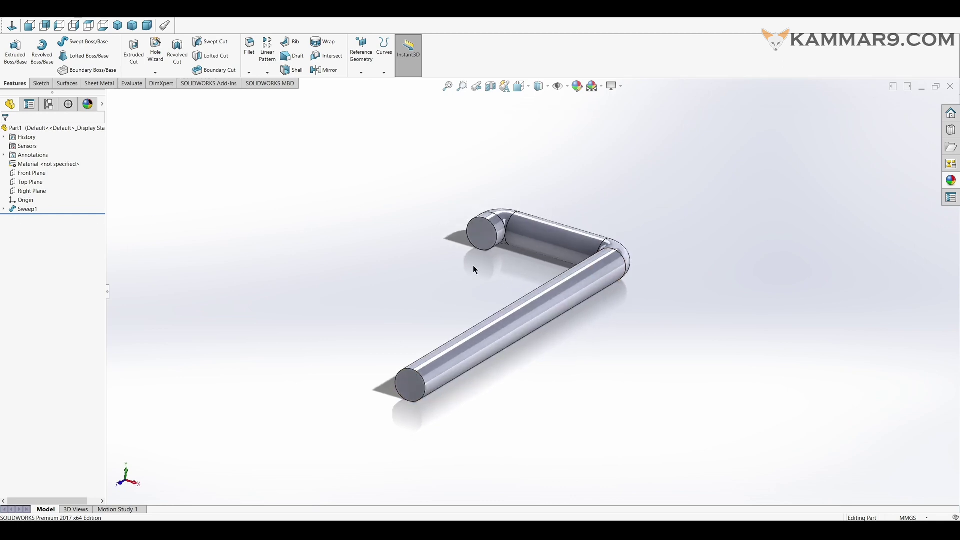
Sketch a circle about 39 mm in diameter on the Right Plane, centred on the long pipe's axis near its free end.
left_click(32, 190)
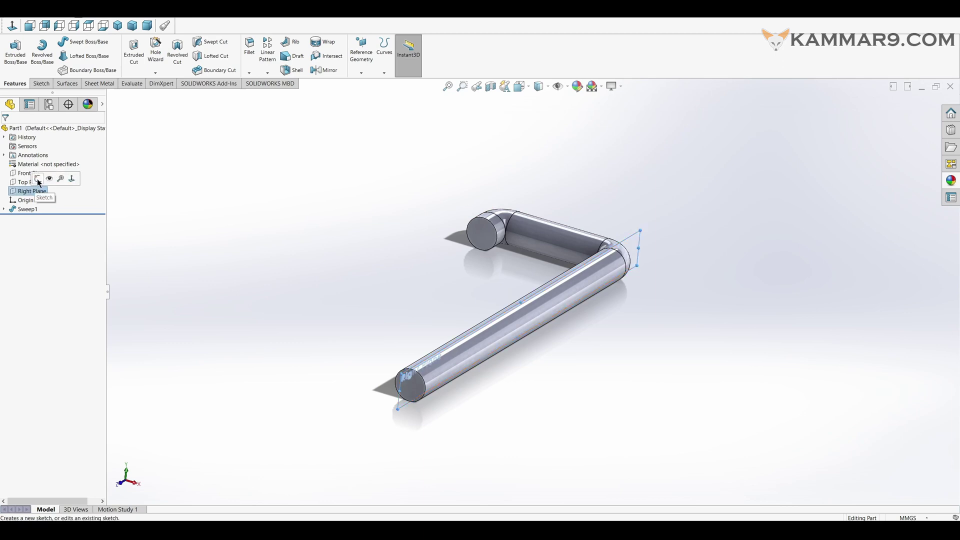
left_click(39, 180)
left_click(13, 27)
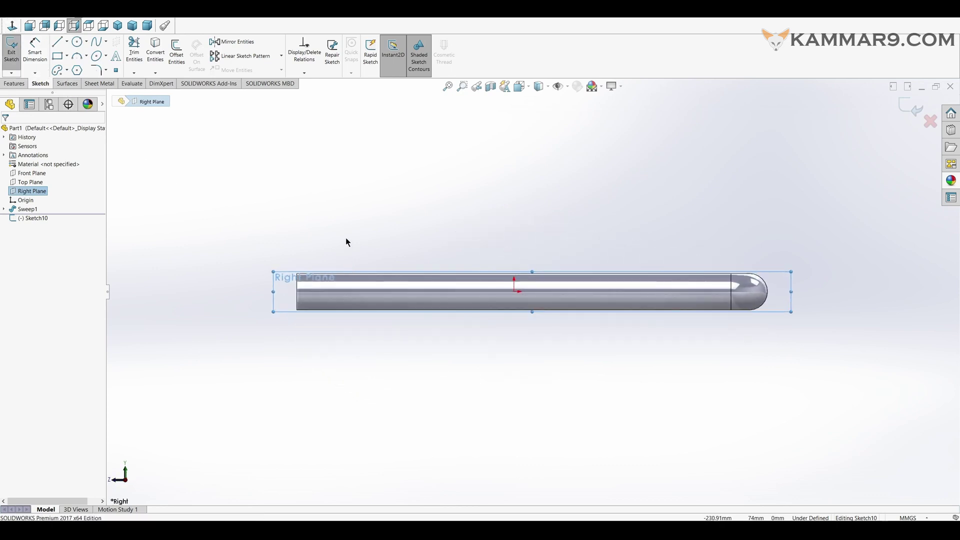
scroll(350, 255, "down", 3)
scroll(331, 311, "down", 1)
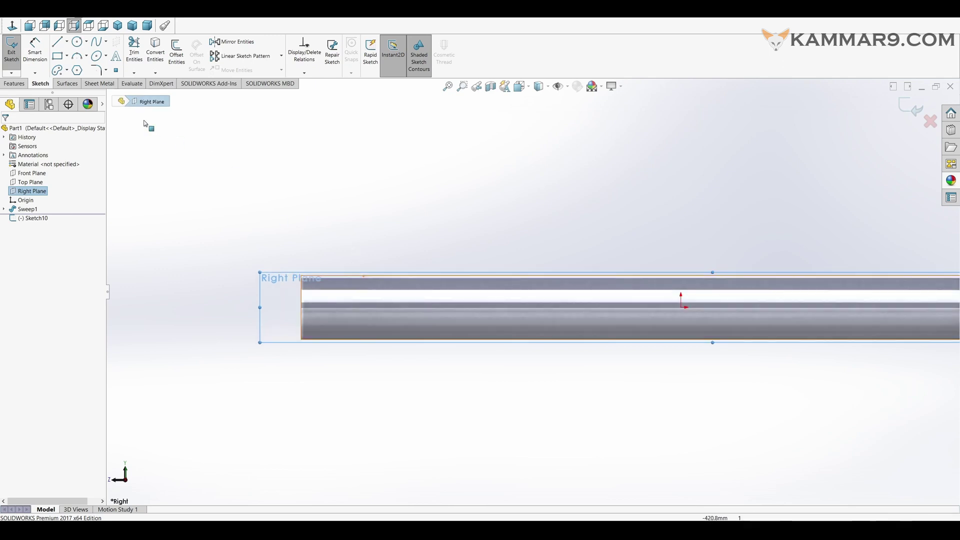
left_click(77, 41)
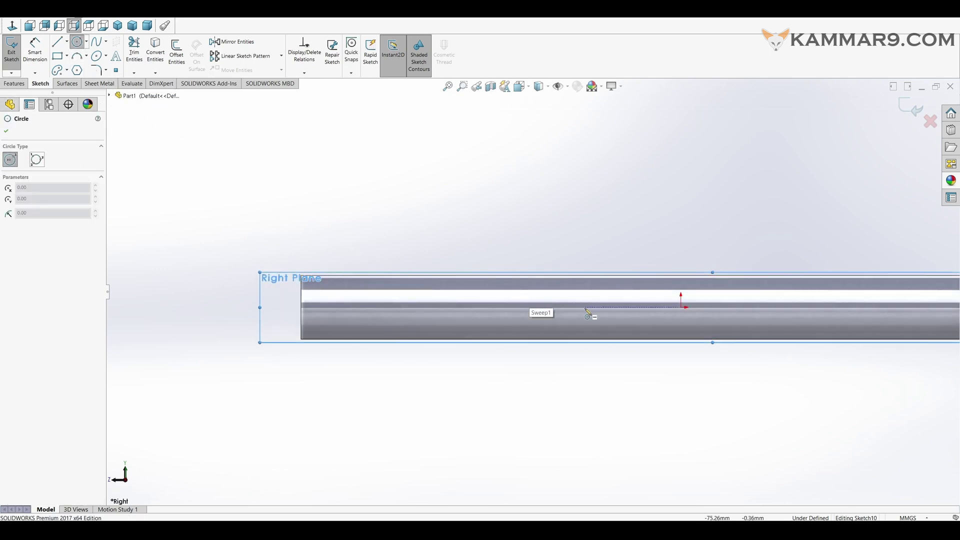
left_click(402, 307)
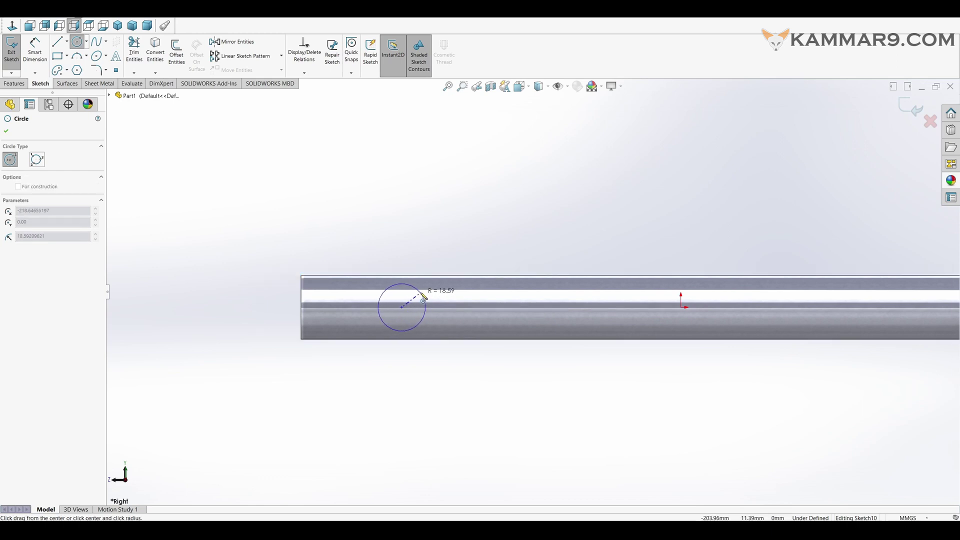
left_click(427, 301)
Dimension the circle's diameter to 50 mm.
left_click(35, 50)
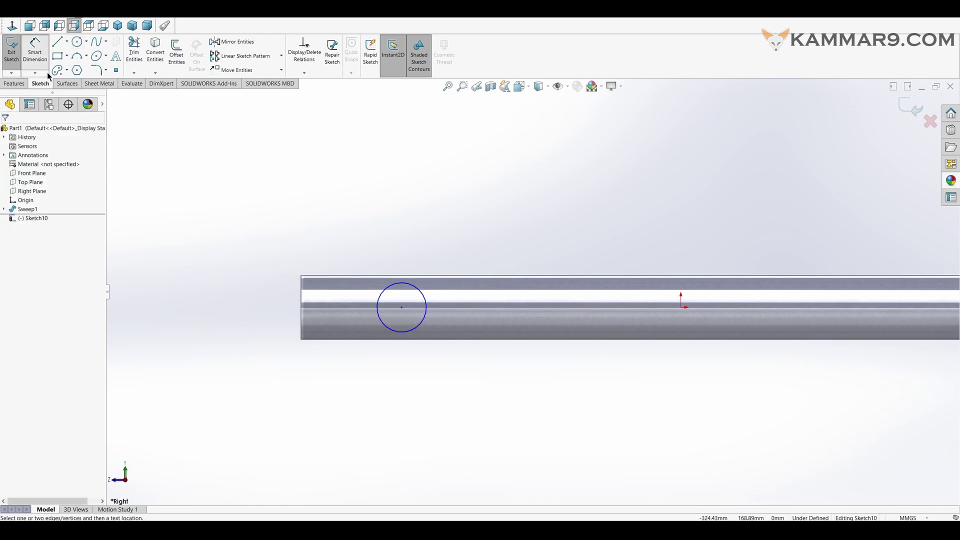
left_click(423, 290)
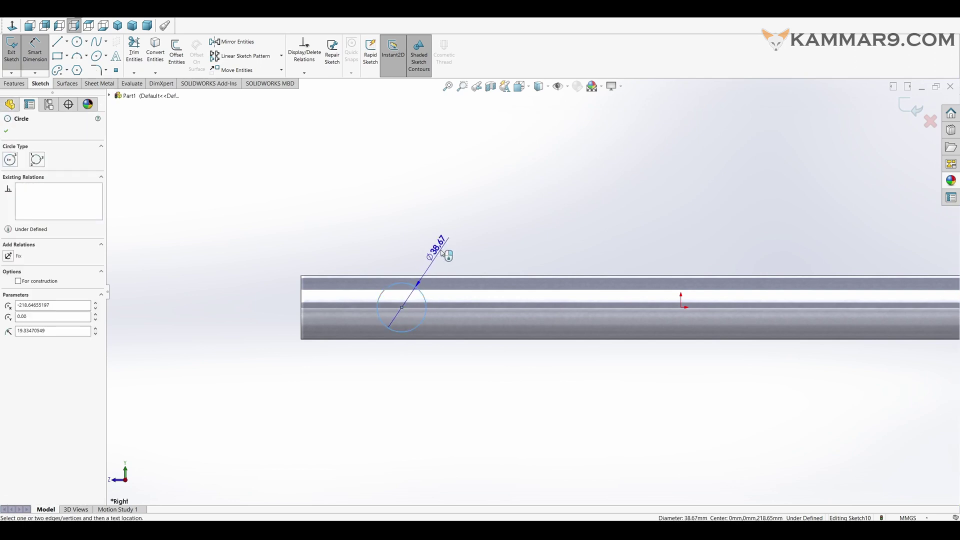
left_click(455, 239)
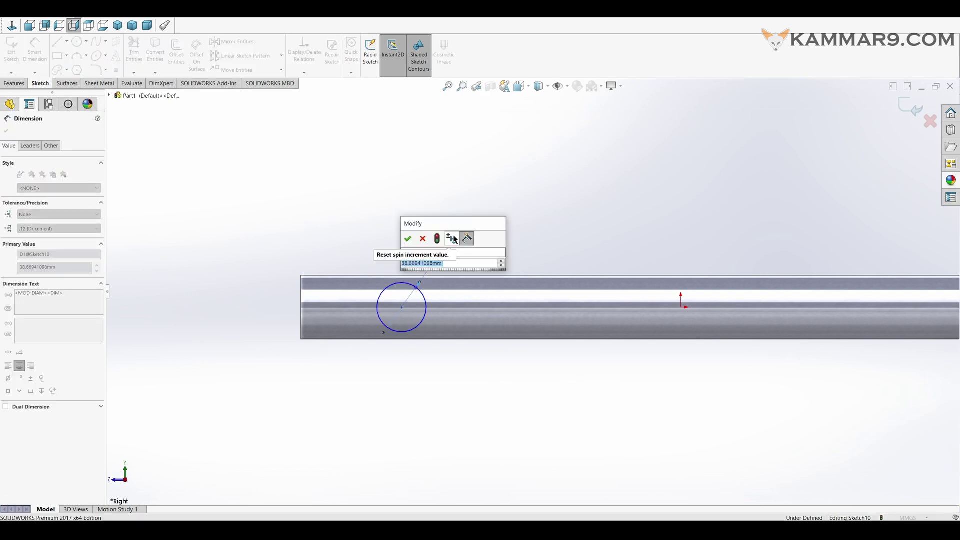
type("50")
key("Return")
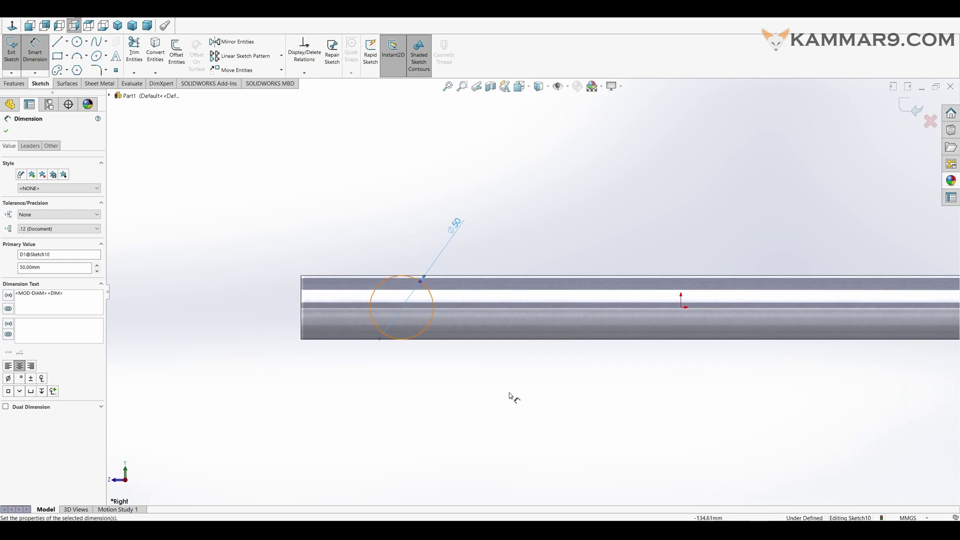
Dimension the horizontal distance from the circle's centre to the origin as 240 mm.
left_click(432, 312)
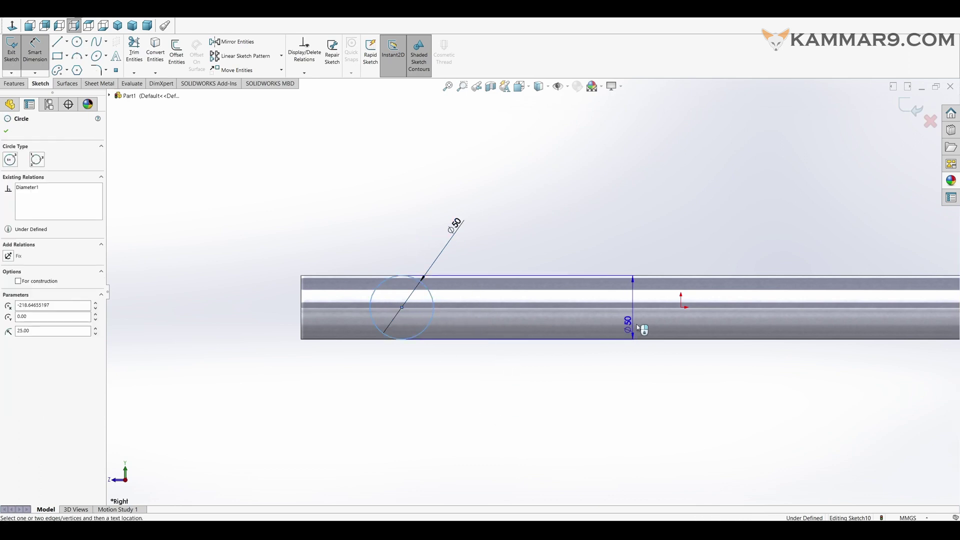
left_click(681, 309)
left_click(578, 372)
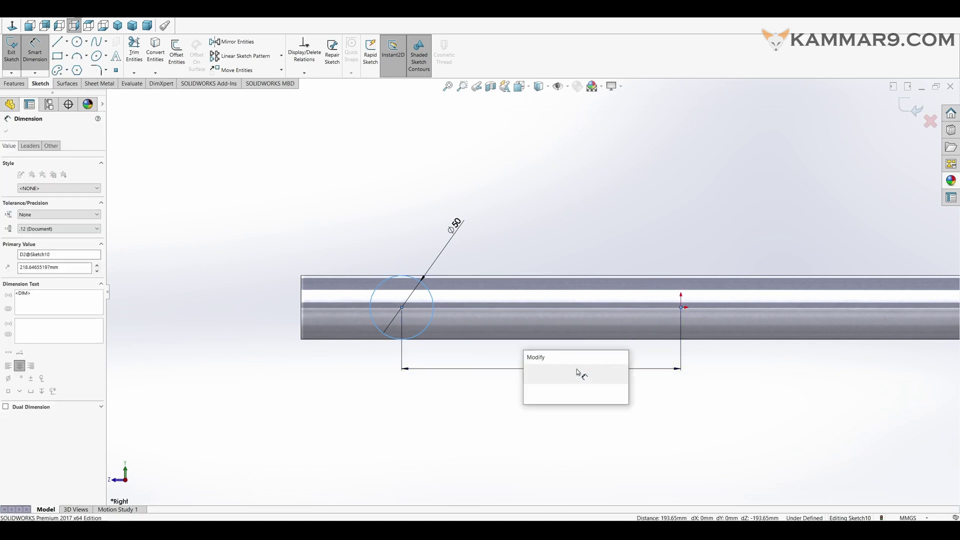
type("240")
key("Return")
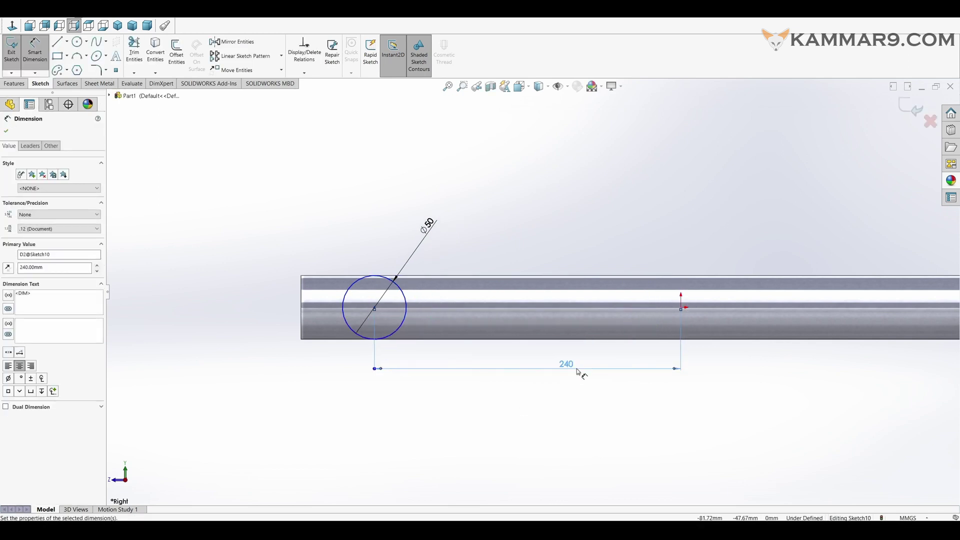
Extrude the 50 mm circle sketch 30 mm outward as a blind boss merged with the pipe.
middle_click_drag(577, 368, 516, 336)
scroll(517, 336, "up", 3)
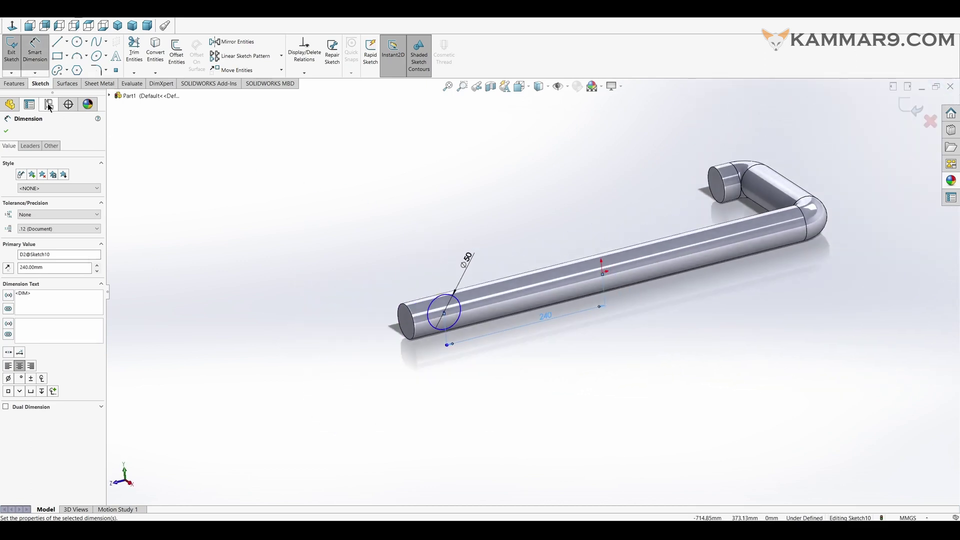
left_click(18, 85)
left_click(15, 50)
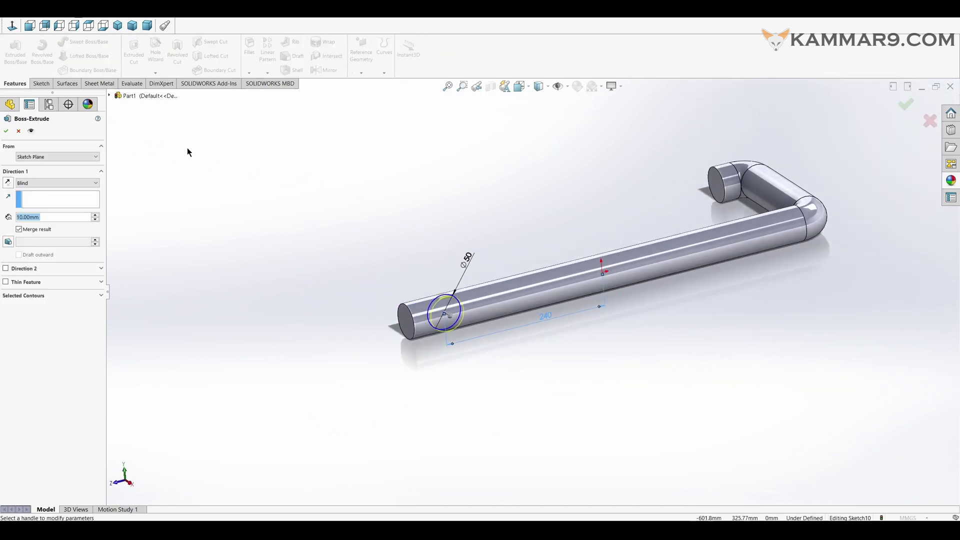
scroll(78, 213, "up", 2)
middle_click_drag(220, 208, 240, 217)
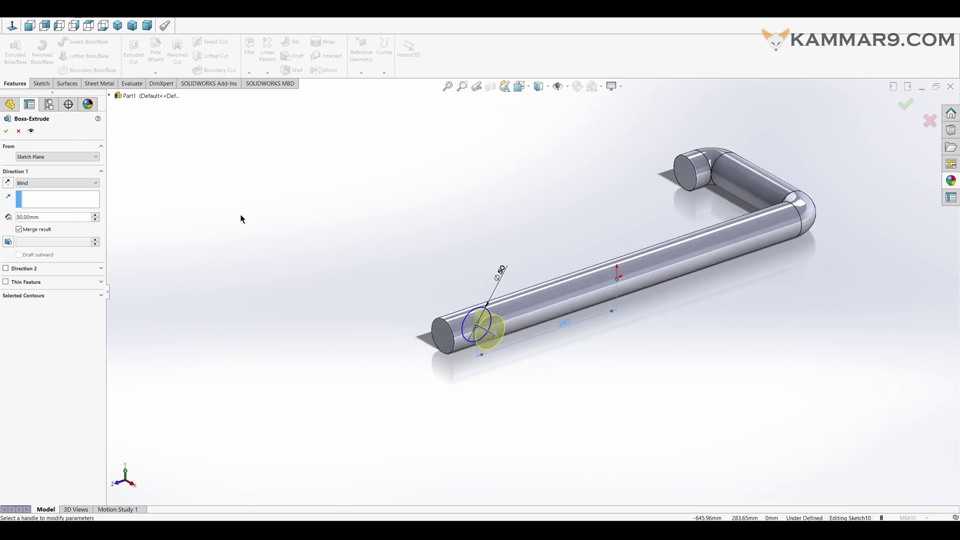
left_click(6, 131)
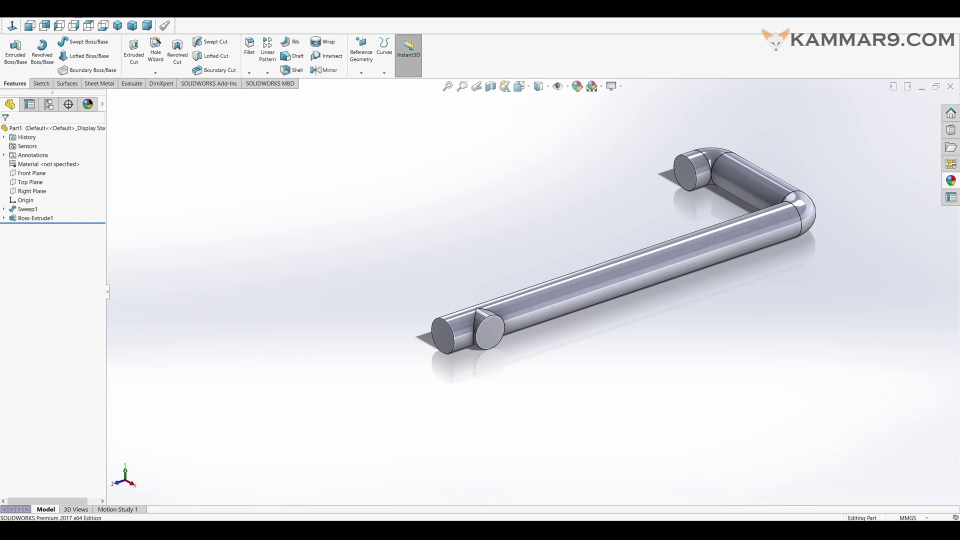
Start a new sketch on the flat end face of the extruded branch and view it face-on.
middle_click_drag(484, 266, 479, 245)
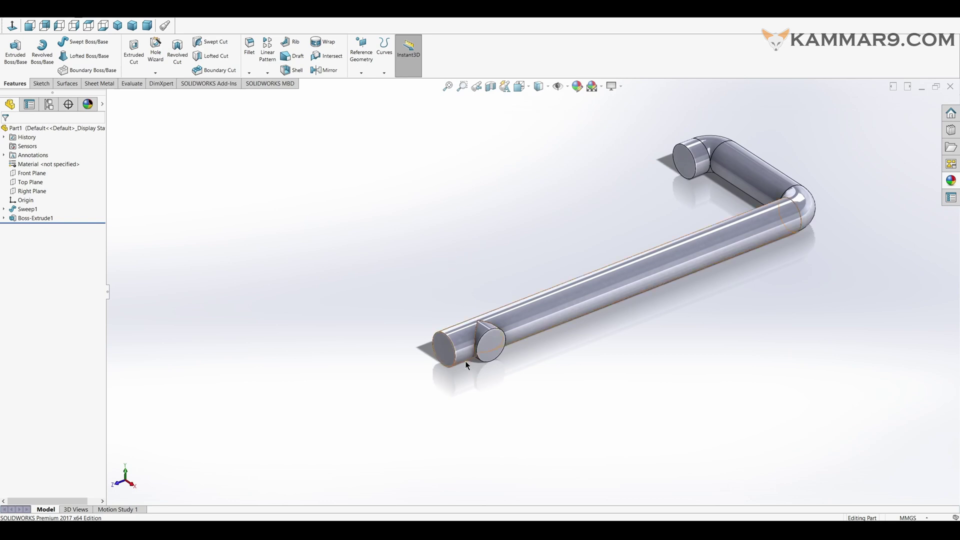
left_click(492, 352)
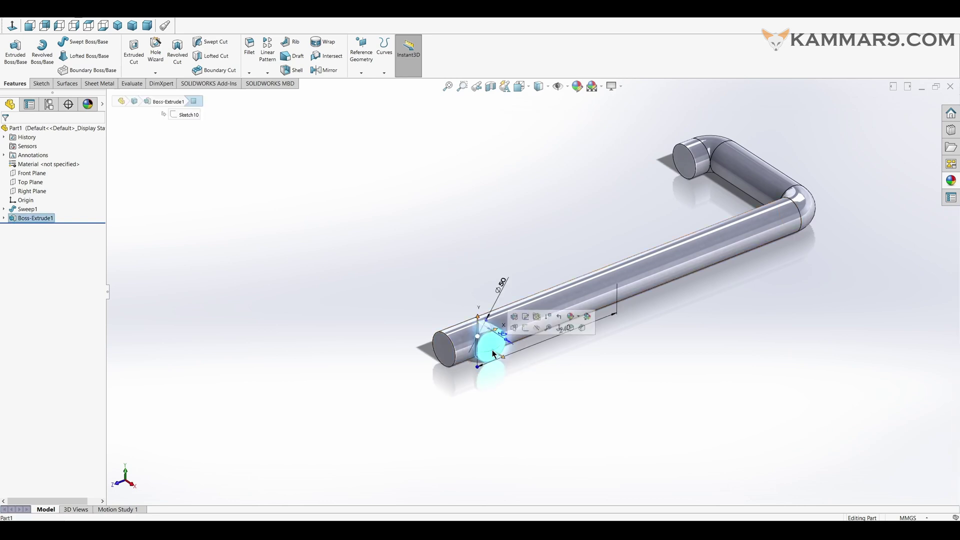
scroll(500, 345, "down", 5)
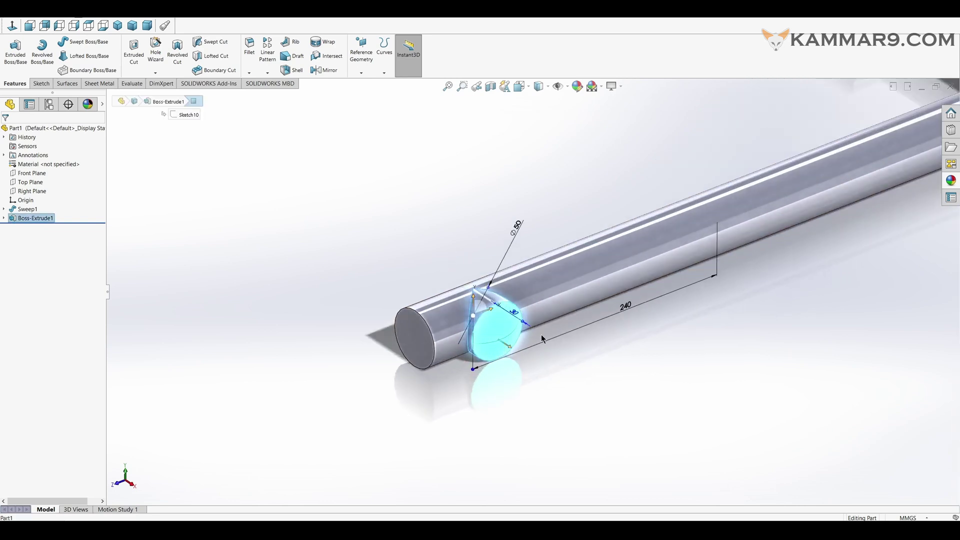
scroll(541, 334, "down", 2)
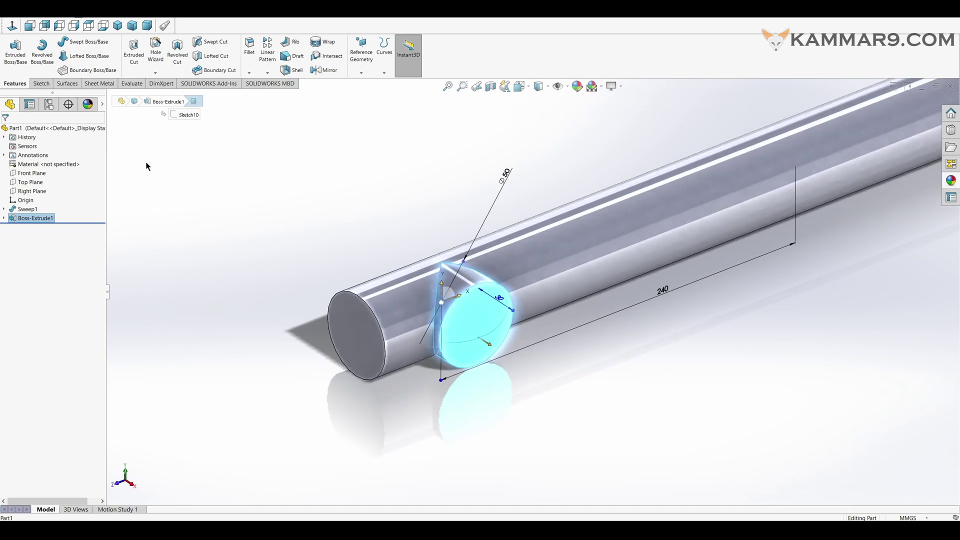
left_click(41, 85)
left_click(12, 54)
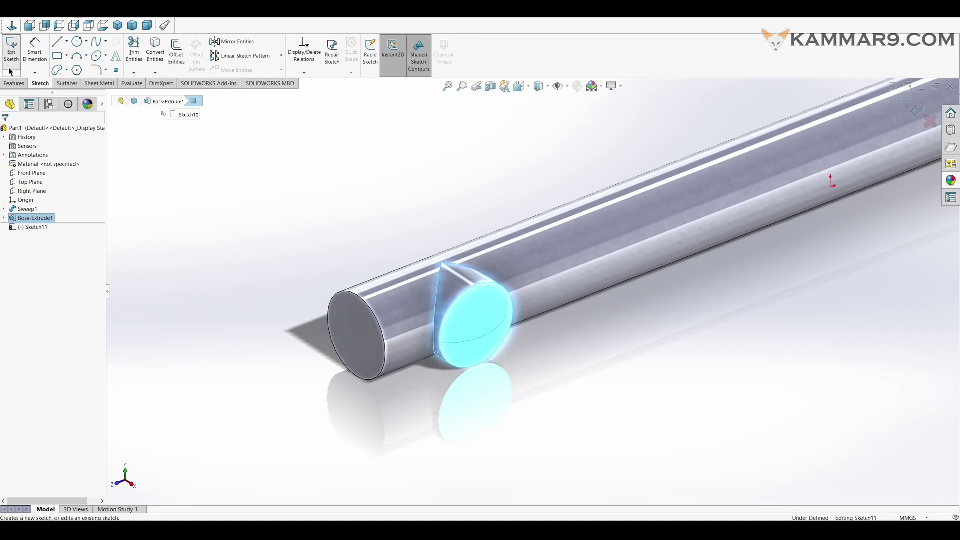
mouse_move(300, 214)
middle_mouse_down()
mouse_move(321, 216)
mouse_move(314, 205)
middle_mouse_up()
left_click(12, 26)
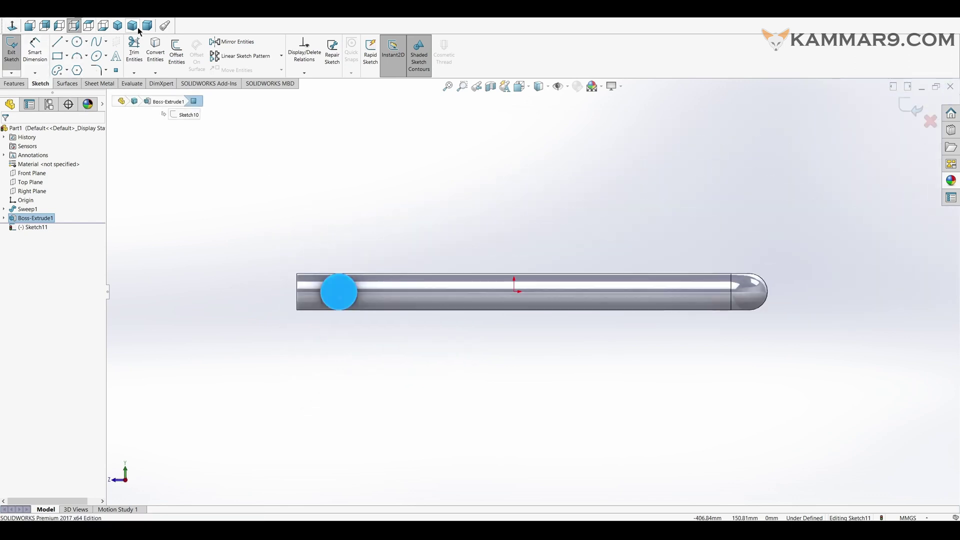
right_click(214, 29)
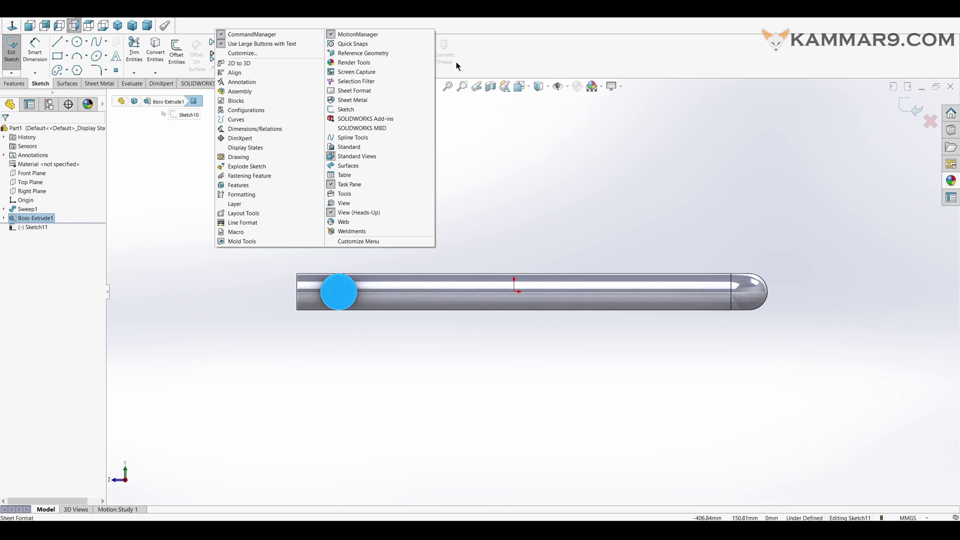
left_click(473, 28)
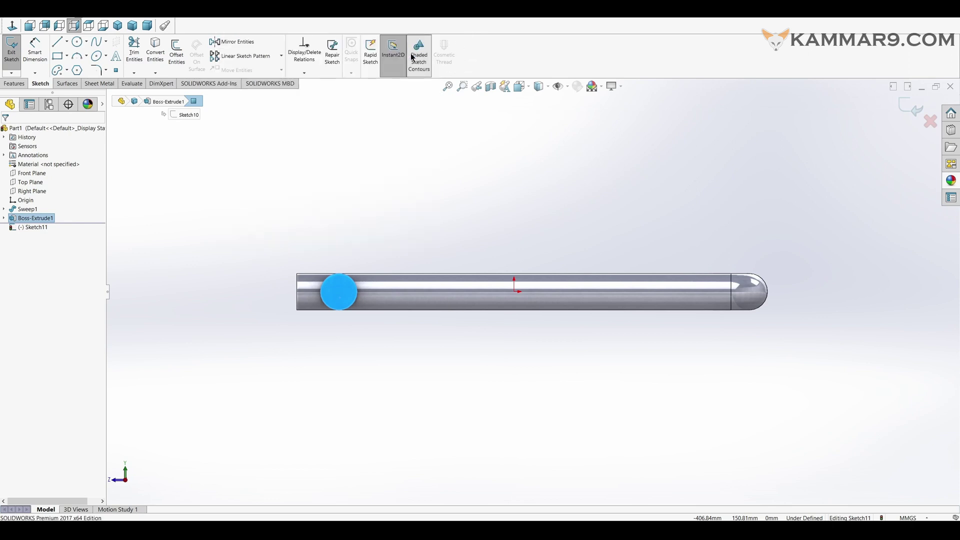
Sketch a center rectangle about 50 mm wide, centred on the branch's circular end face.
scroll(280, 275, "down", 4)
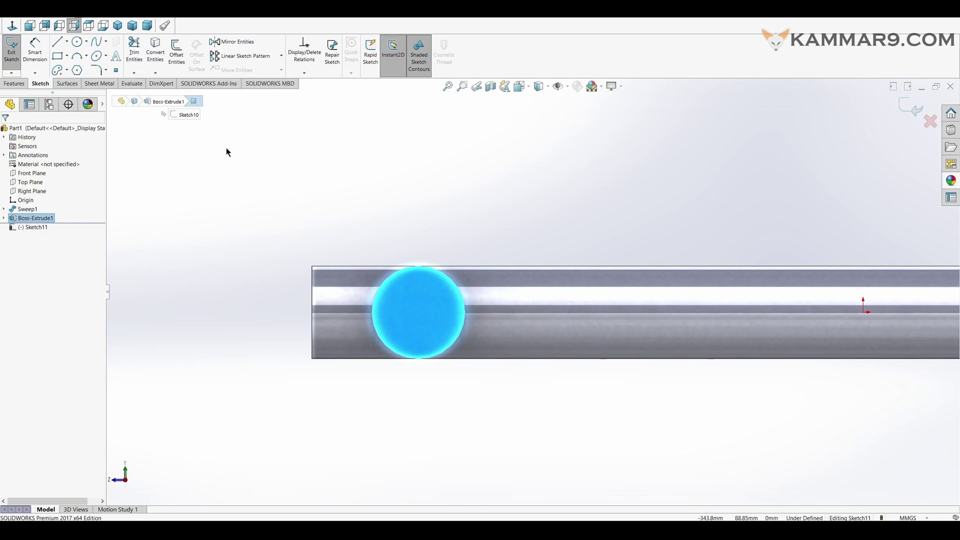
left_click(67, 56)
left_click(69, 77)
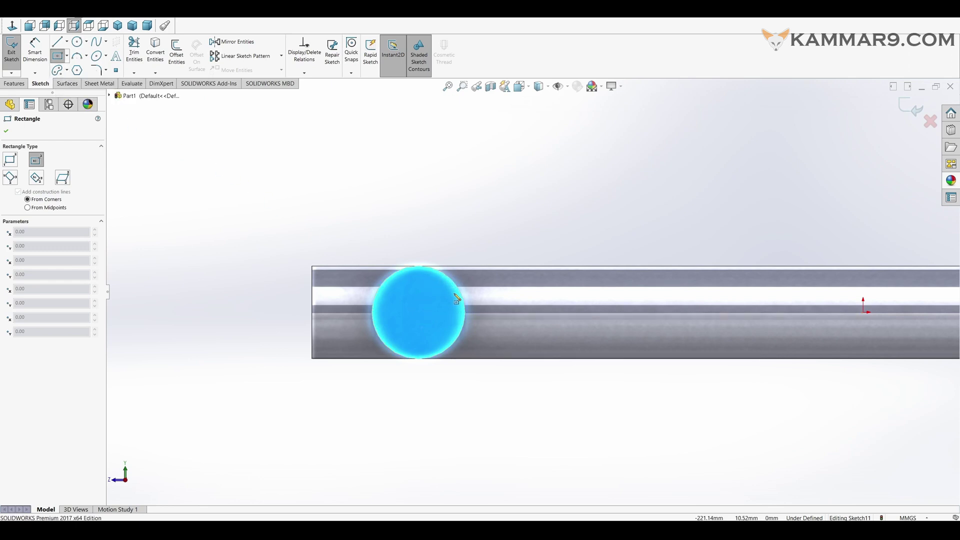
left_click(419, 312)
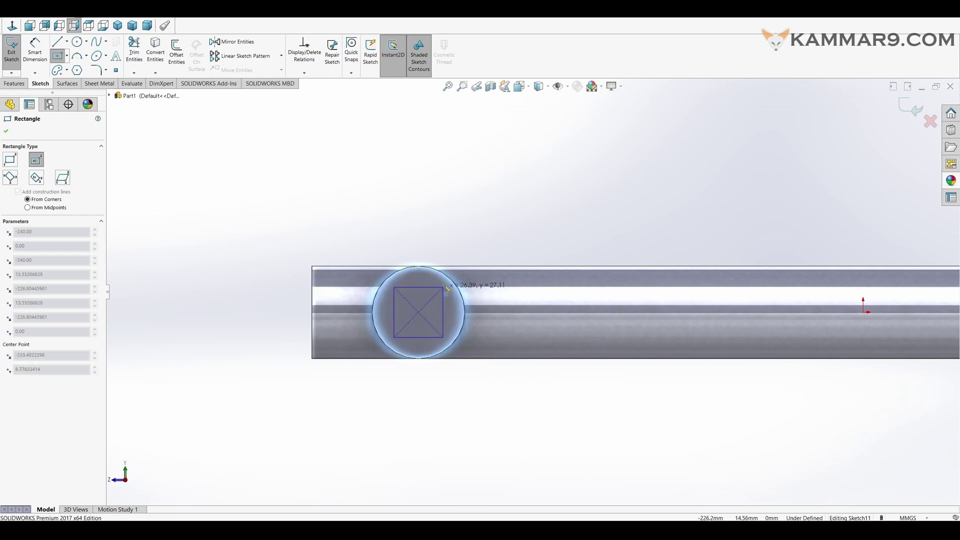
left_click(465, 255)
Dimension the rectangle's width to 52 mm.
key("d")
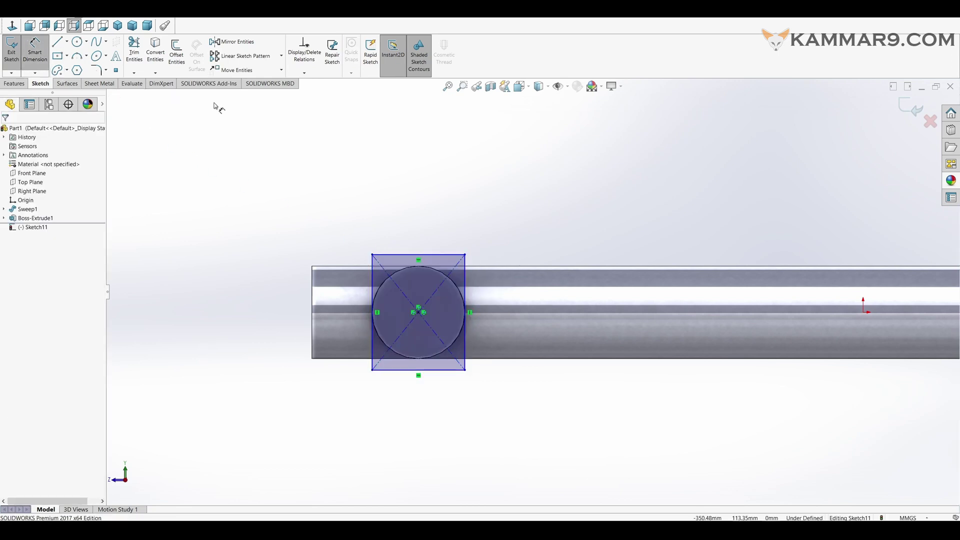
left_click(409, 256)
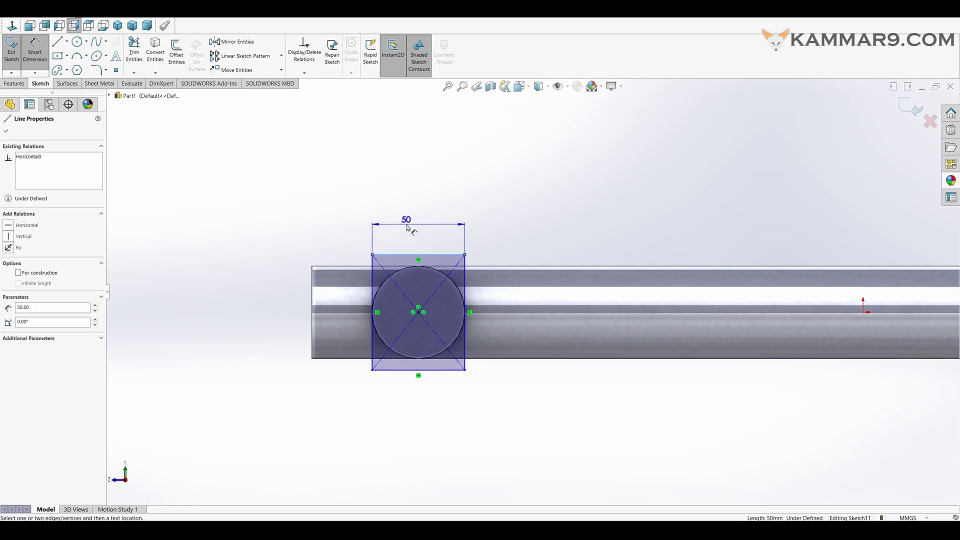
left_click(409, 228)
type("52")
key("Return")
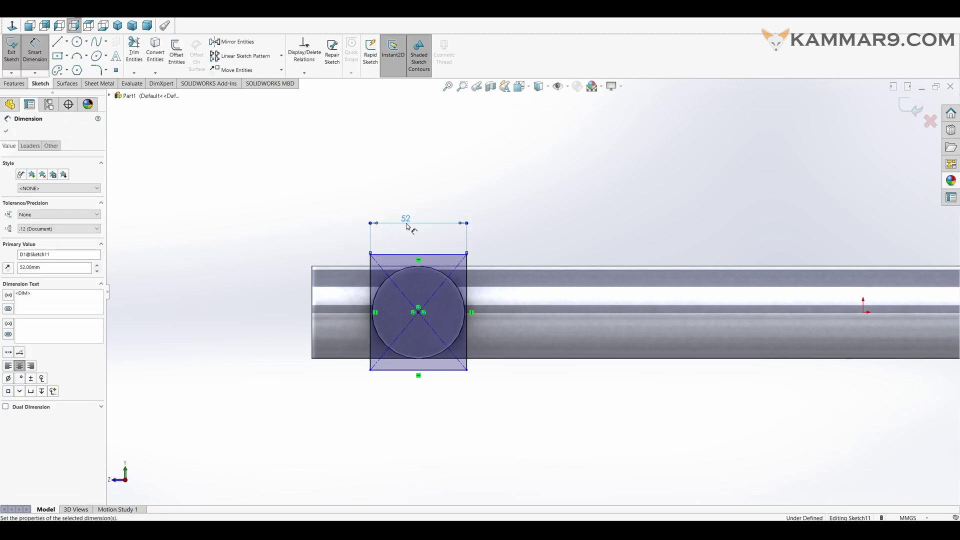
key("Escape")
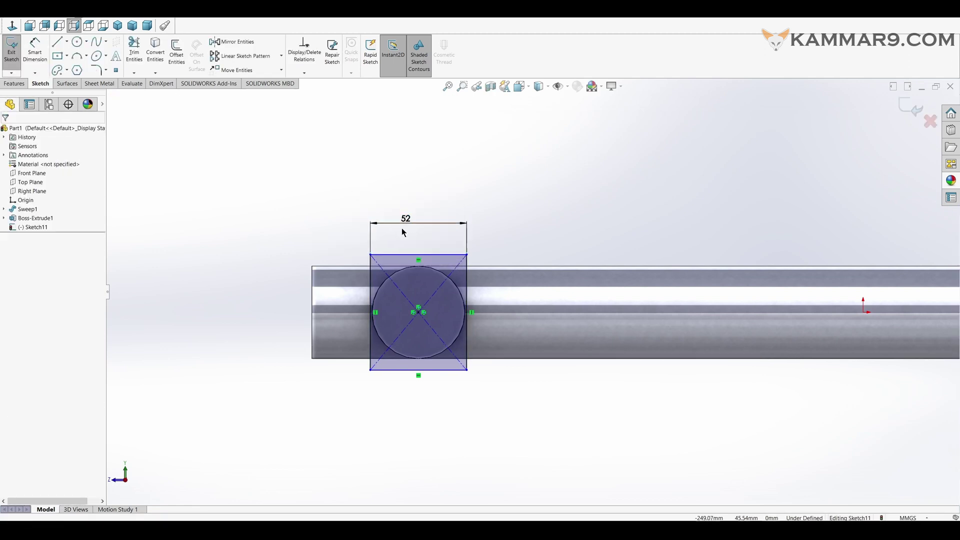
Make the rectangle's upper and left sides equal in length with an Equal relation.
left_click(403, 254)
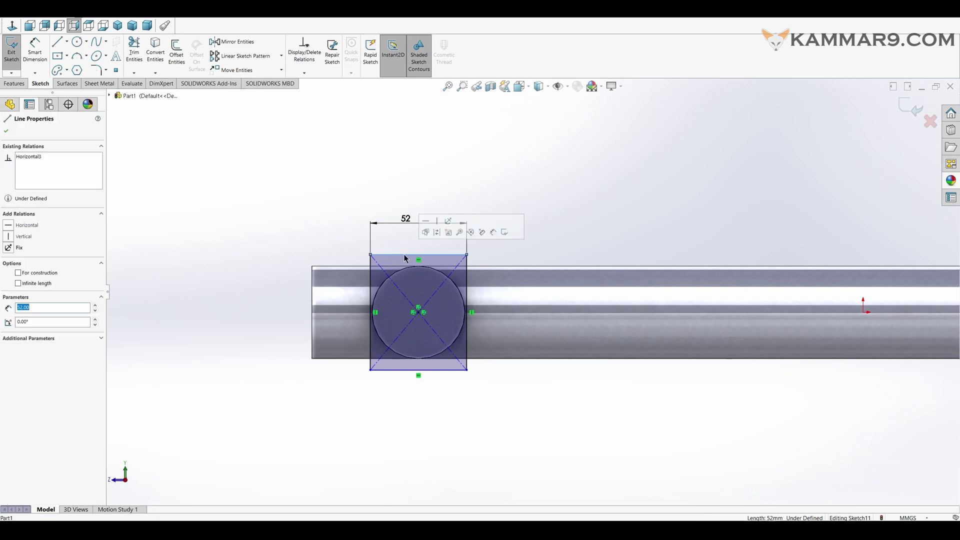
left_click(370, 282, "ctrl")
left_click(449, 241)
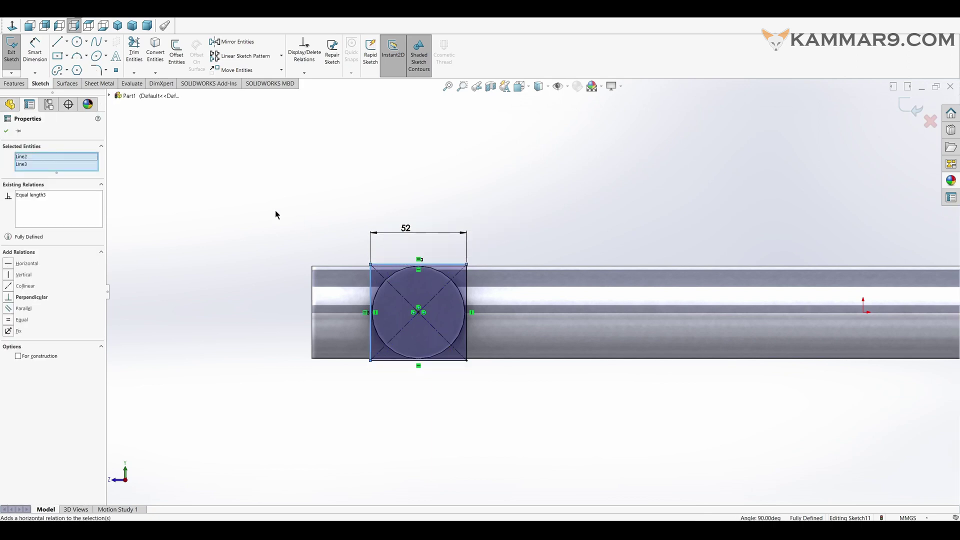
left_click(274, 210)
Round the square's lower-right and upper-left corners with 26 mm sketch fillets, accepting the removal of conflicting relations.
scroll(430, 303, "up", 2)
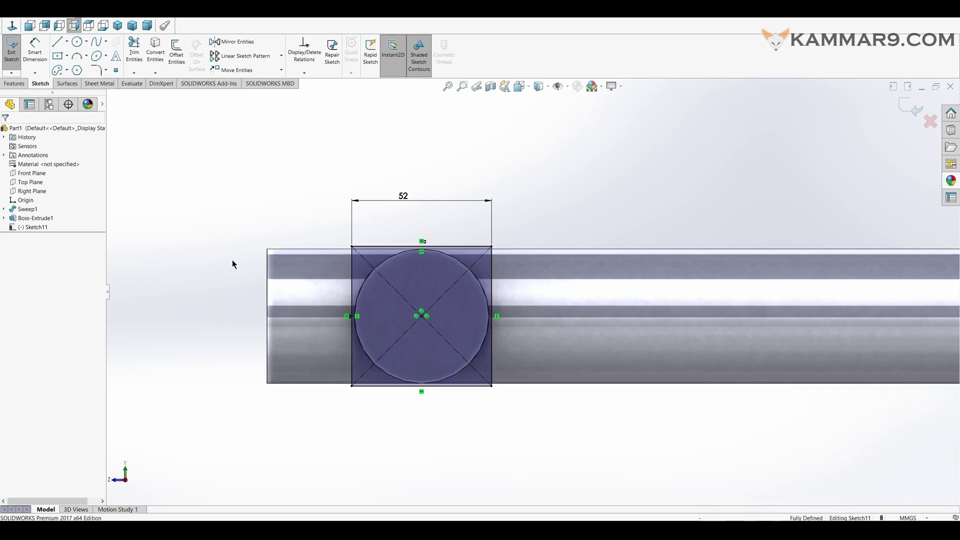
left_click(96, 71)
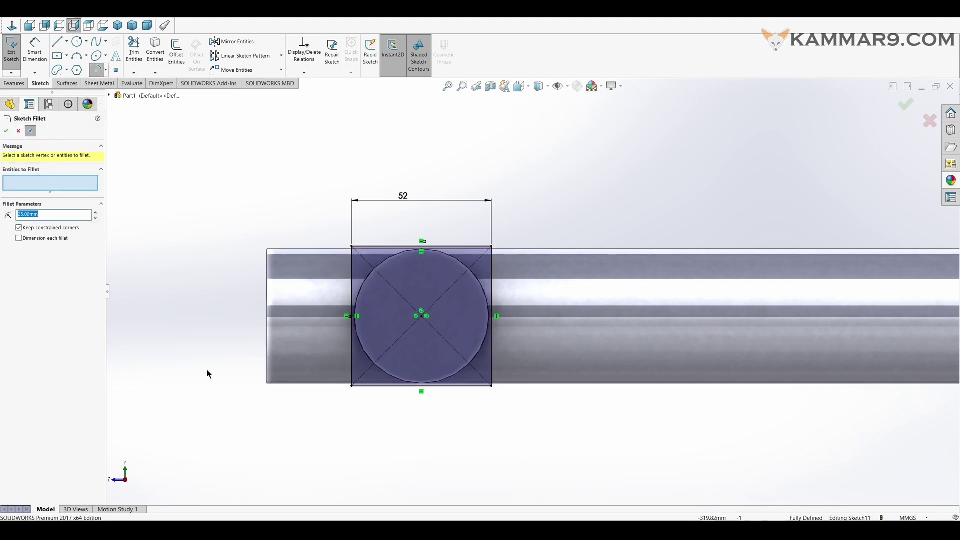
type("26")
key("Return")
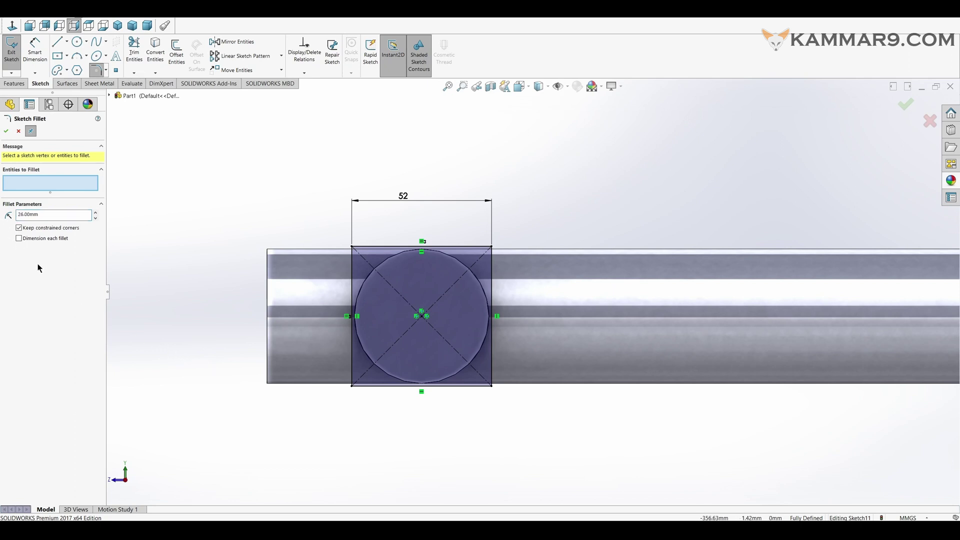
left_click(492, 386)
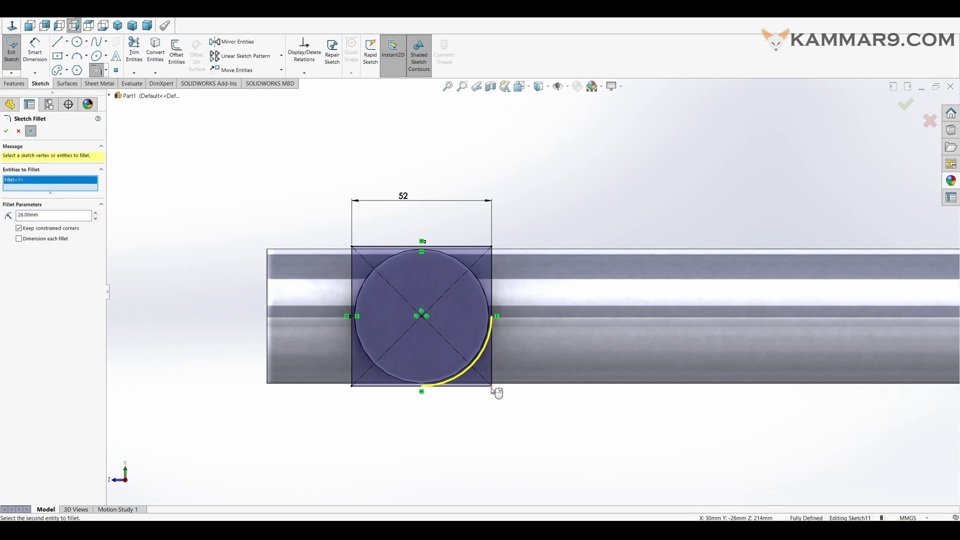
left_click(352, 247)
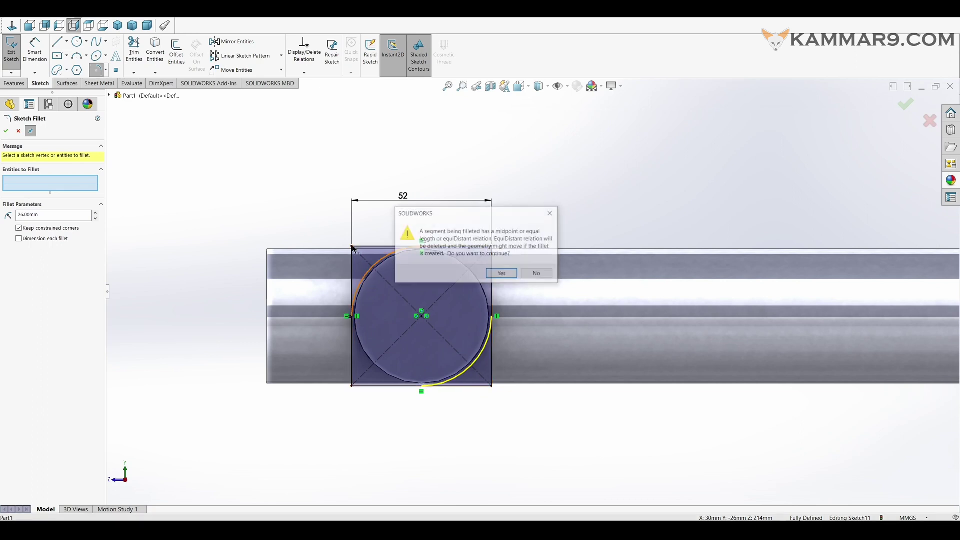
left_click(502, 274)
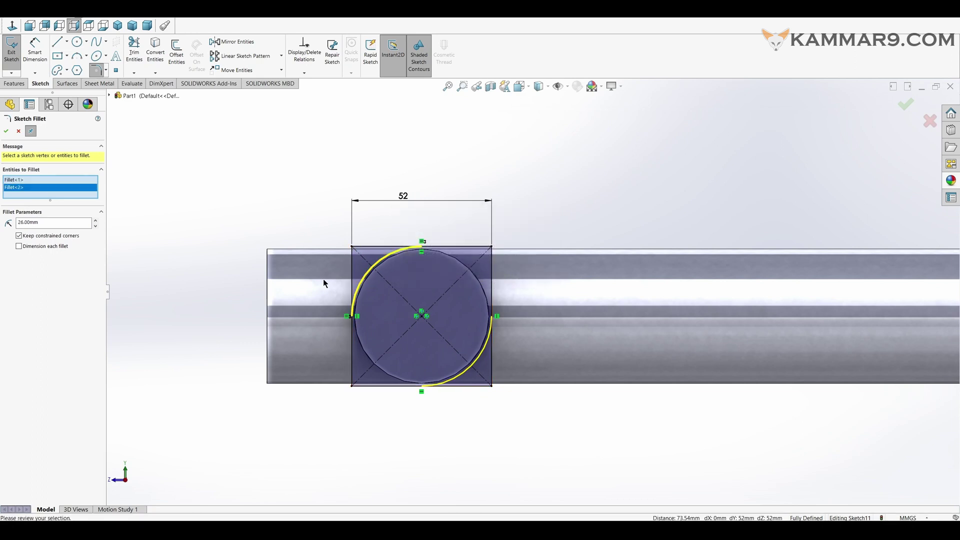
left_click(6, 131)
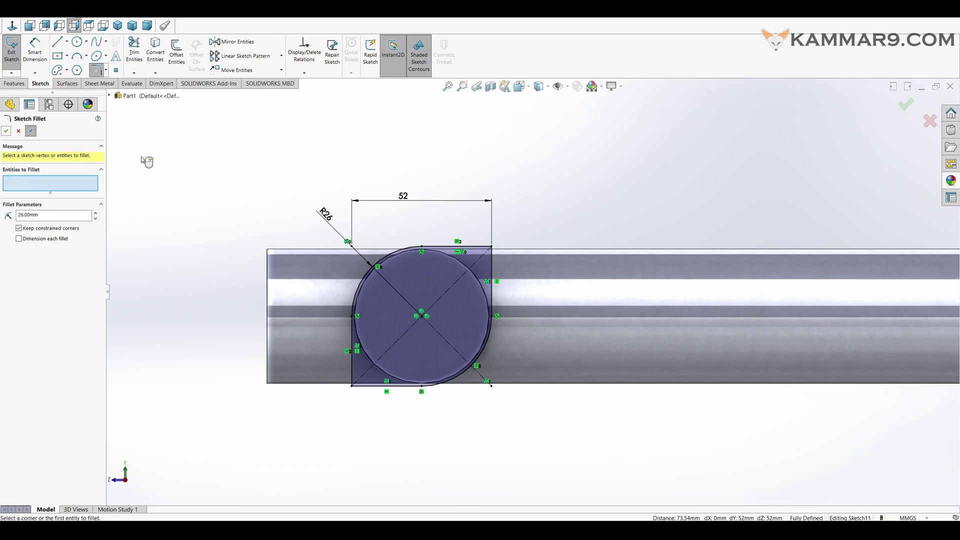
Round the square's upper-right and lower-left corners with 5 mm sketch fillets, accepting the removal of conflicting relations.
double_click(44, 218)
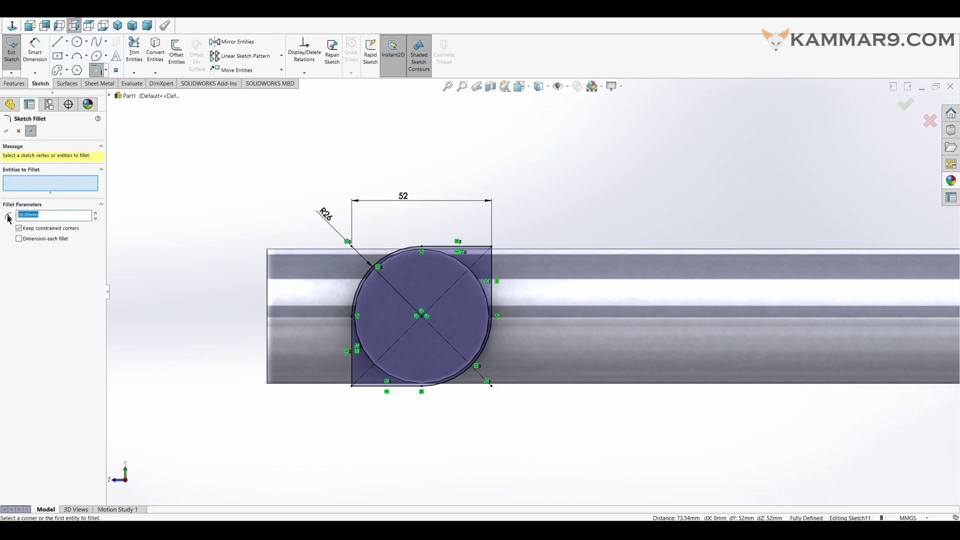
type("5")
left_click(493, 248)
left_click(502, 274)
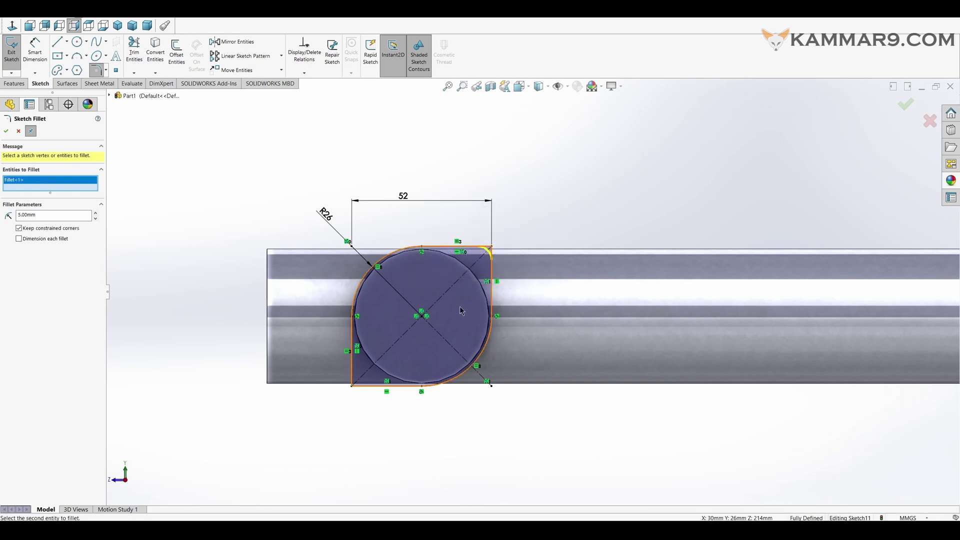
left_click(353, 386)
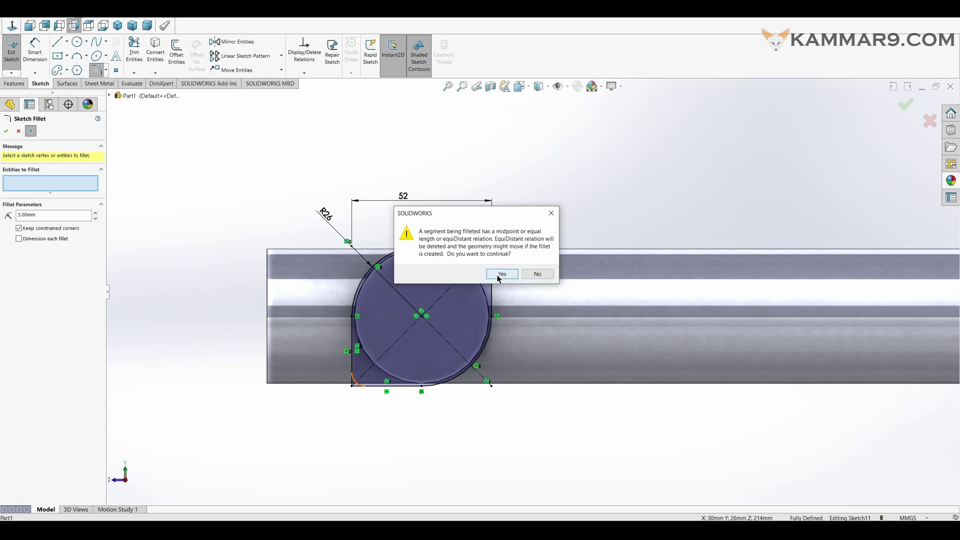
left_click(501, 274)
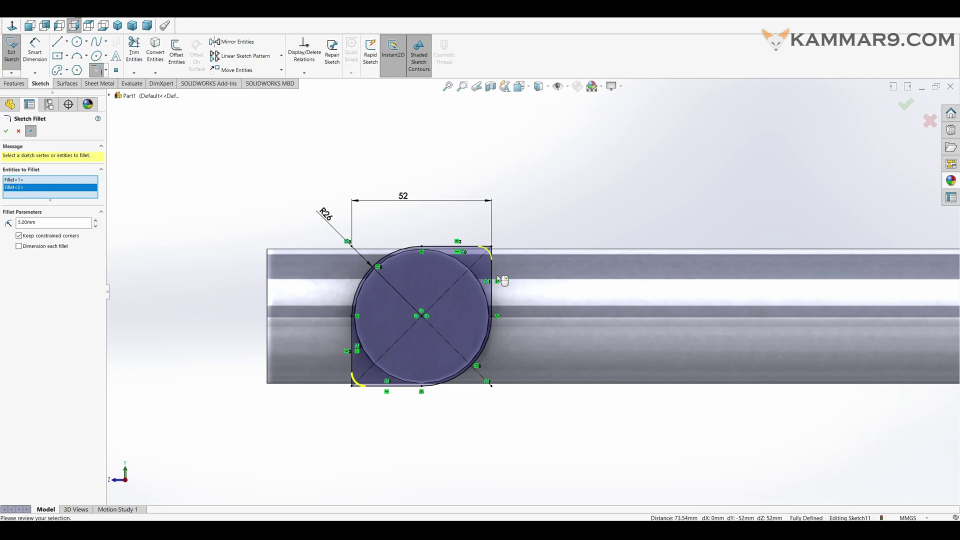
left_click(6, 131)
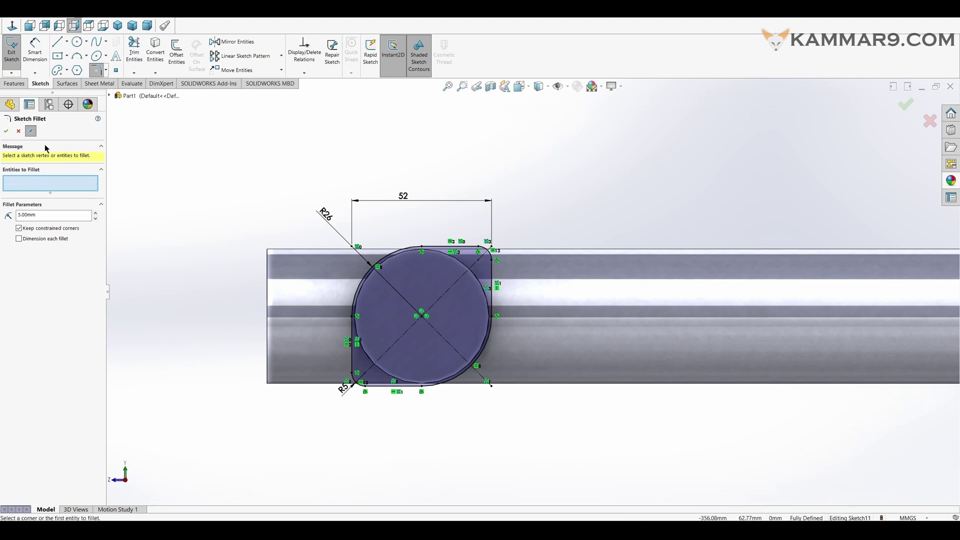
left_click(19, 131)
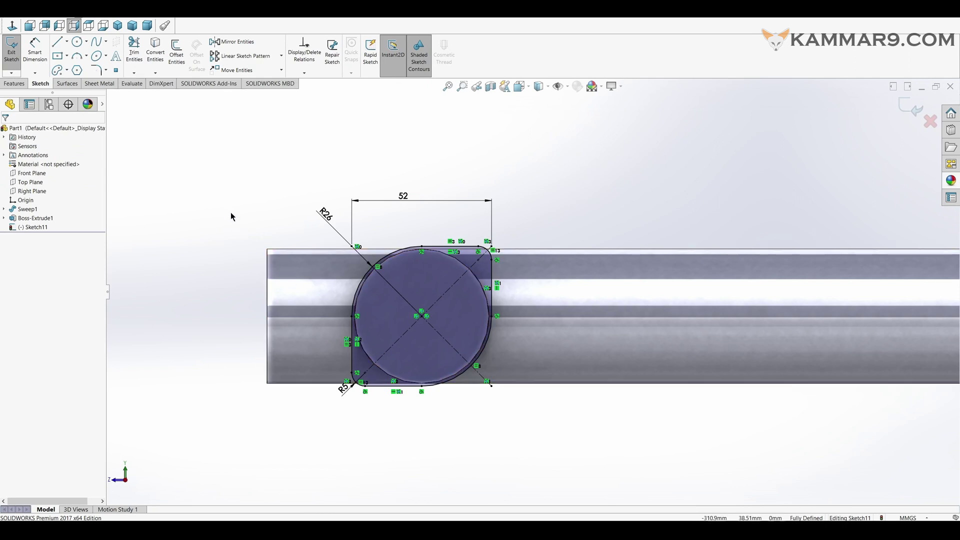
Extrude the rounded flange sketch 2 mm in the reversed direction, back towards the pipe, merging the result.
mouse_move(210, 202)
middle_mouse_down()
mouse_move(241, 272)
mouse_move(228, 270)
middle_mouse_up()
left_click(23, 85)
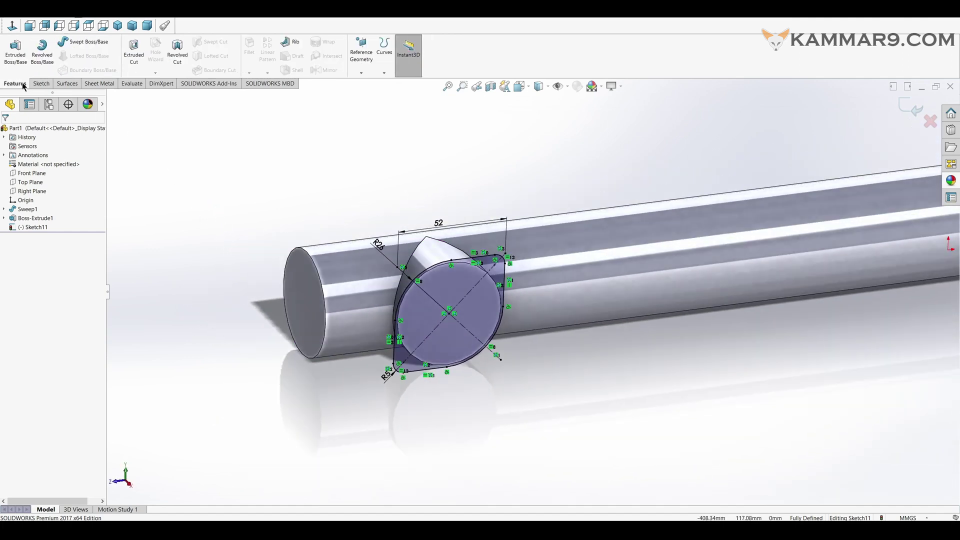
left_click(21, 62)
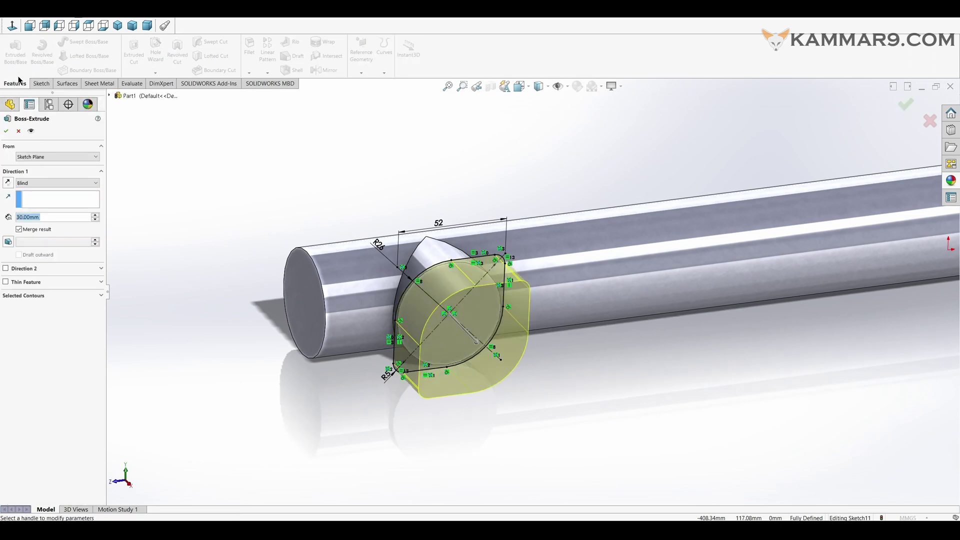
left_click(7, 183)
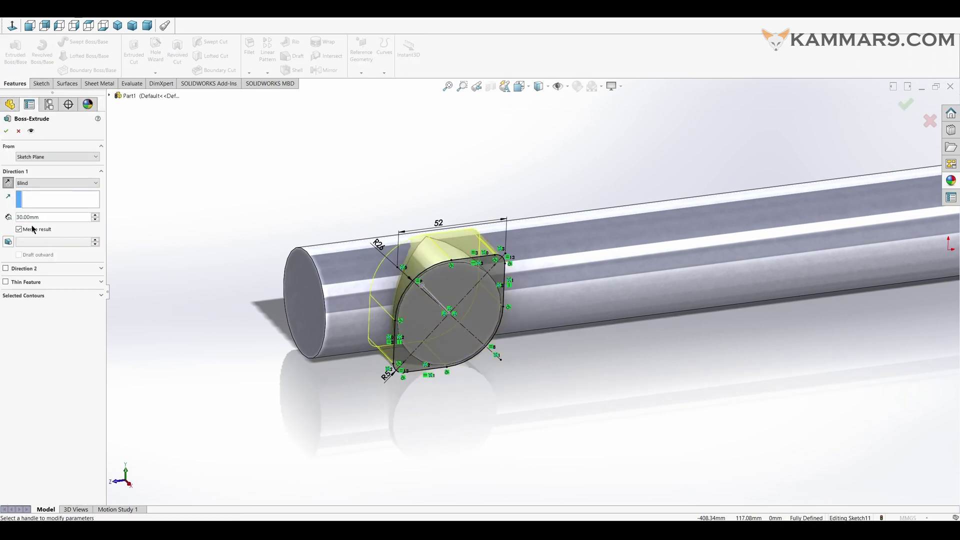
type("2")
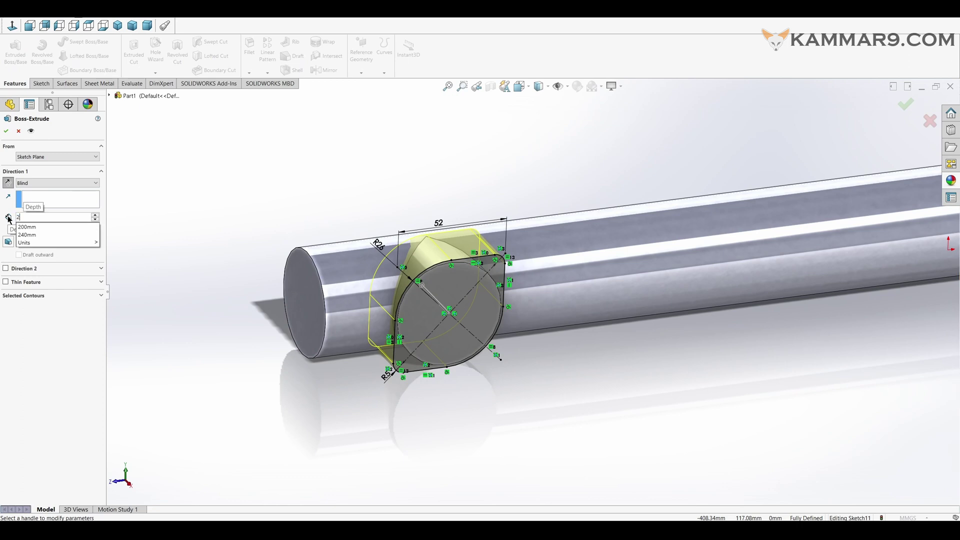
key("Return")
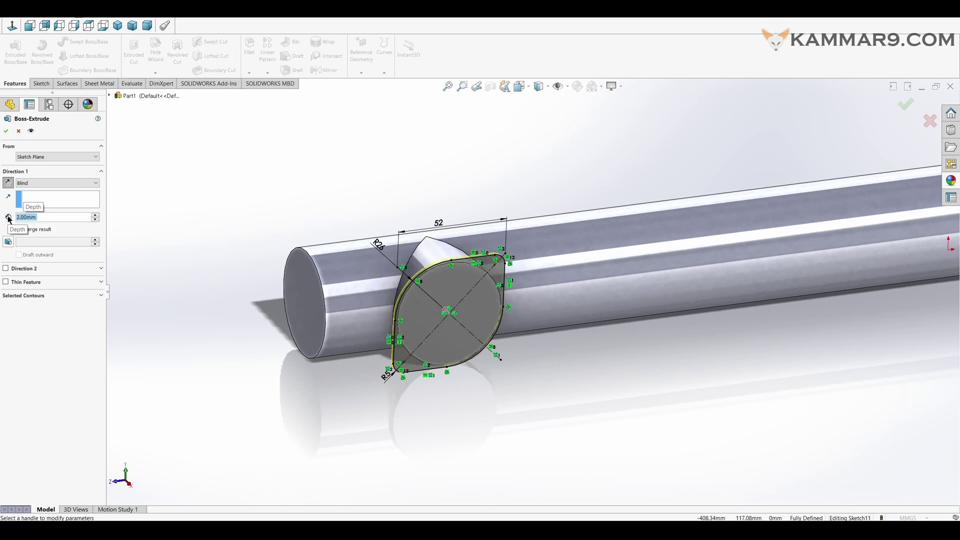
left_click(6, 131)
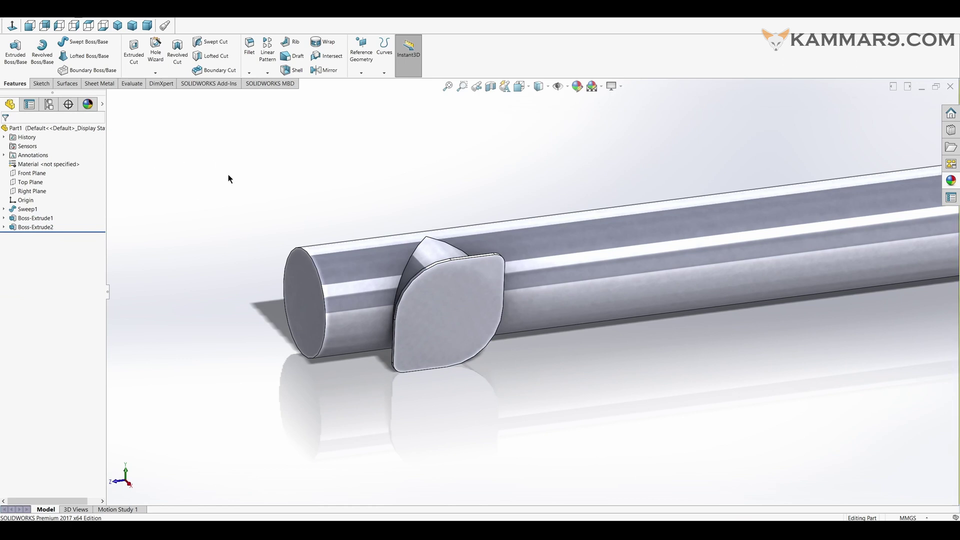
Set up a Hole Wizard hole as an ISO dowel hole, size Ø6.0, nominal fit, with the Up To Next end condition.
left_click(159, 58)
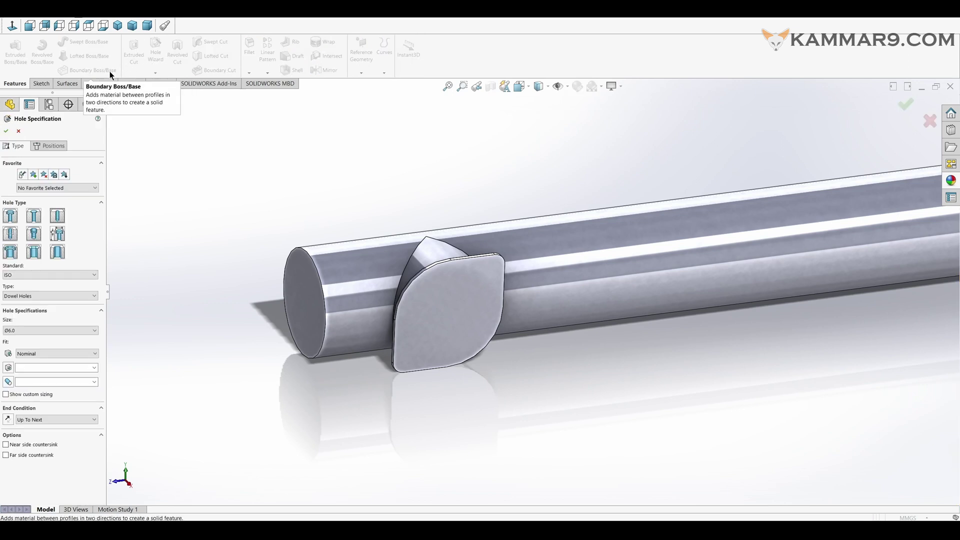
left_click(32, 275)
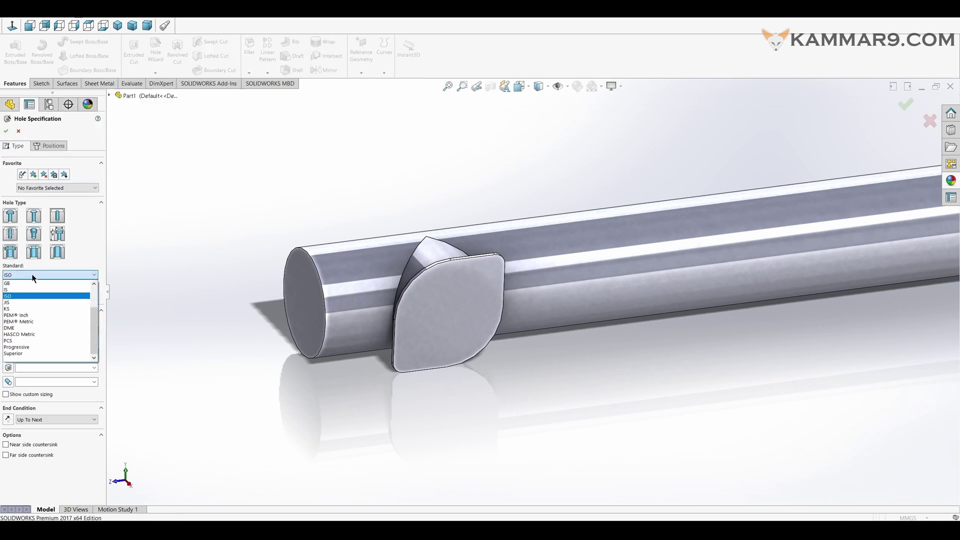
left_click(33, 275)
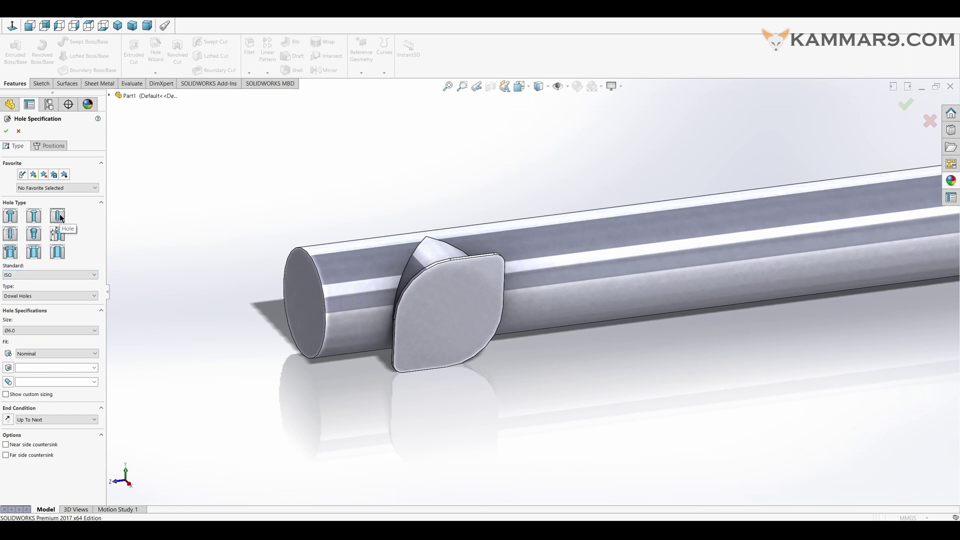
left_click(27, 298)
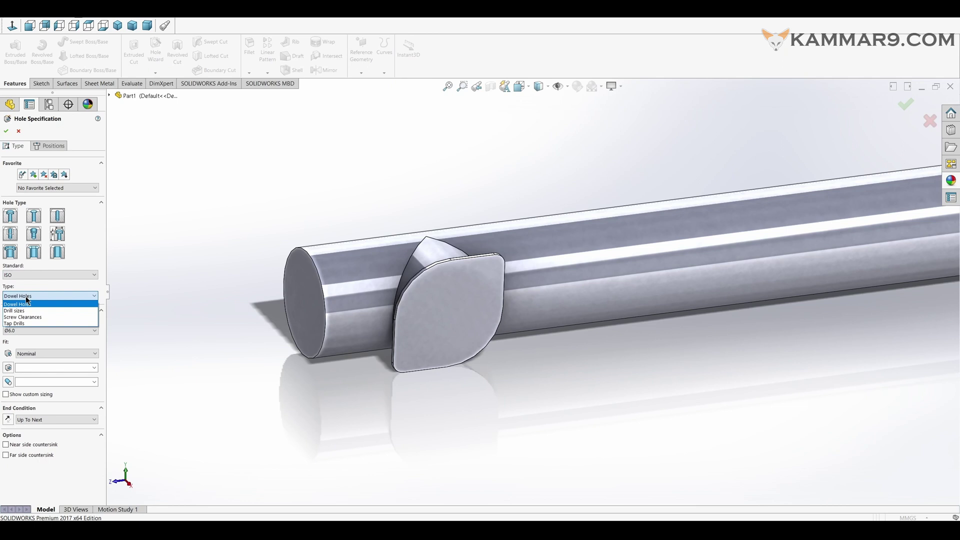
left_click(26, 300)
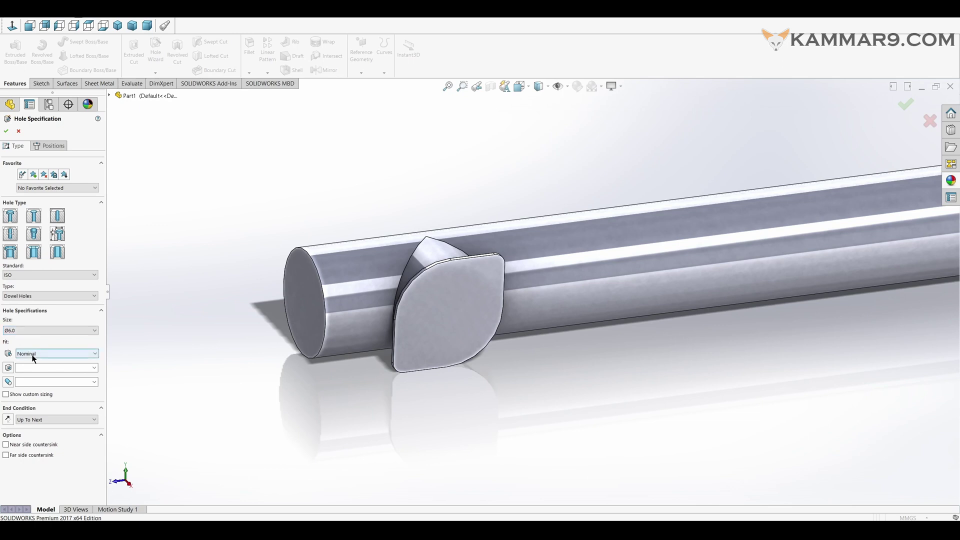
left_click(56, 419)
left_click(56, 419)
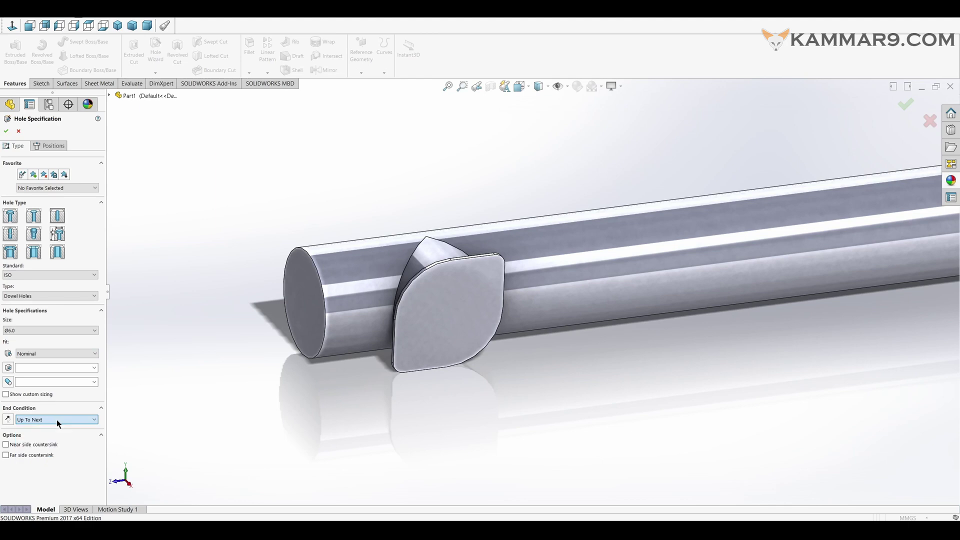
Place the dowel holes on the flange face at the centres of its two 5 mm corner arcs and create them.
left_click(47, 146)
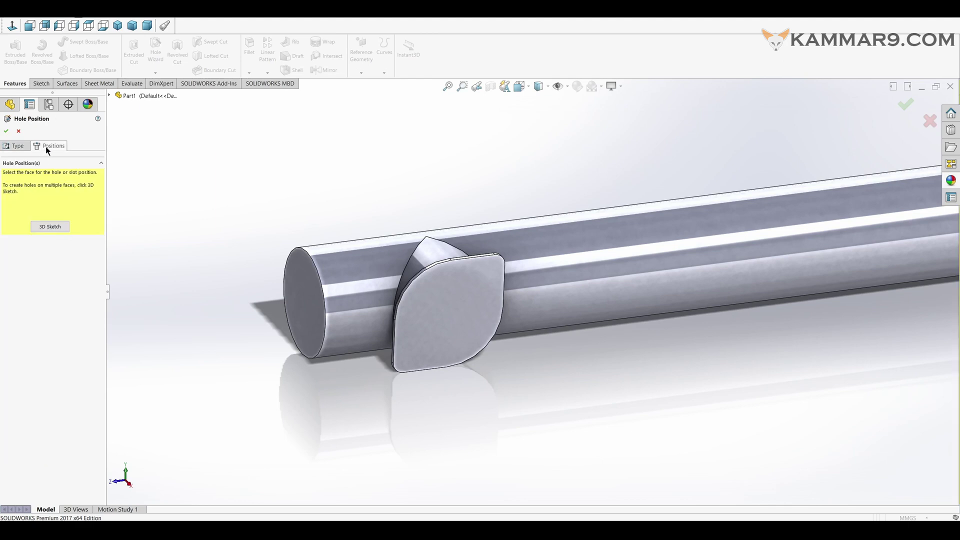
left_click(436, 318)
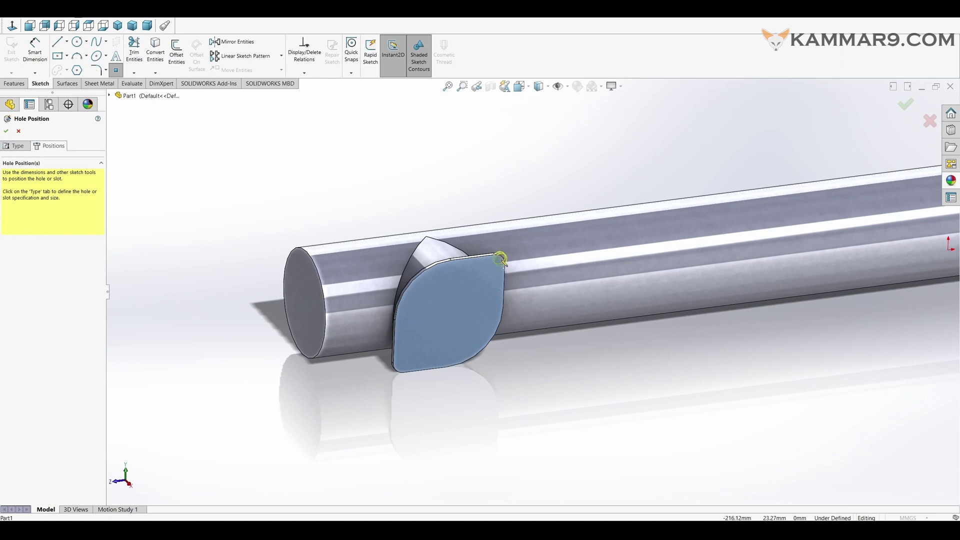
left_click(12, 25)
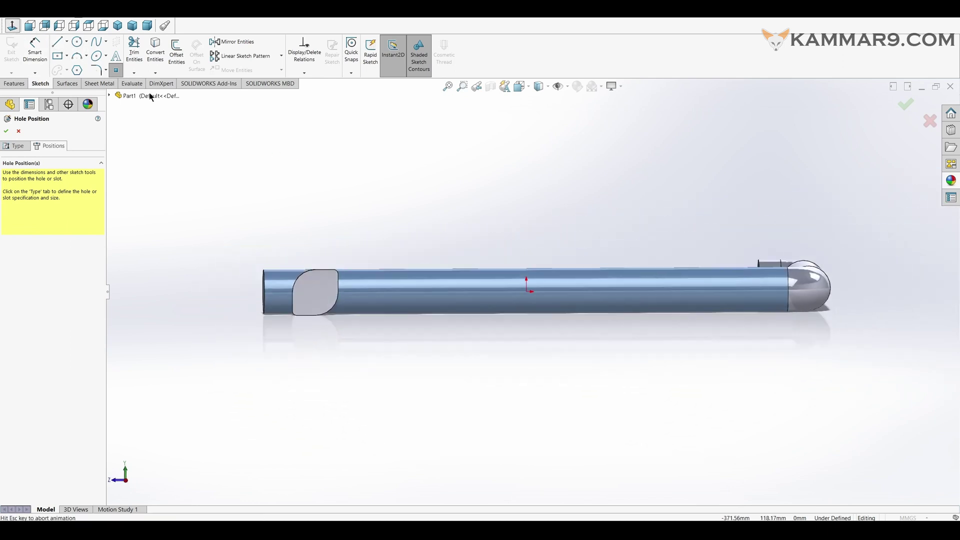
scroll(450, 265, "down", 6)
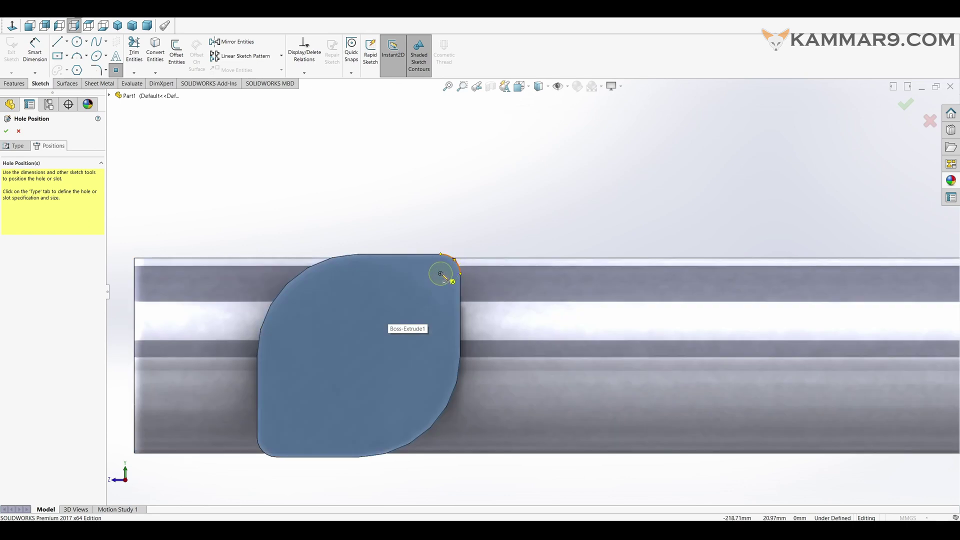
left_click(440, 273)
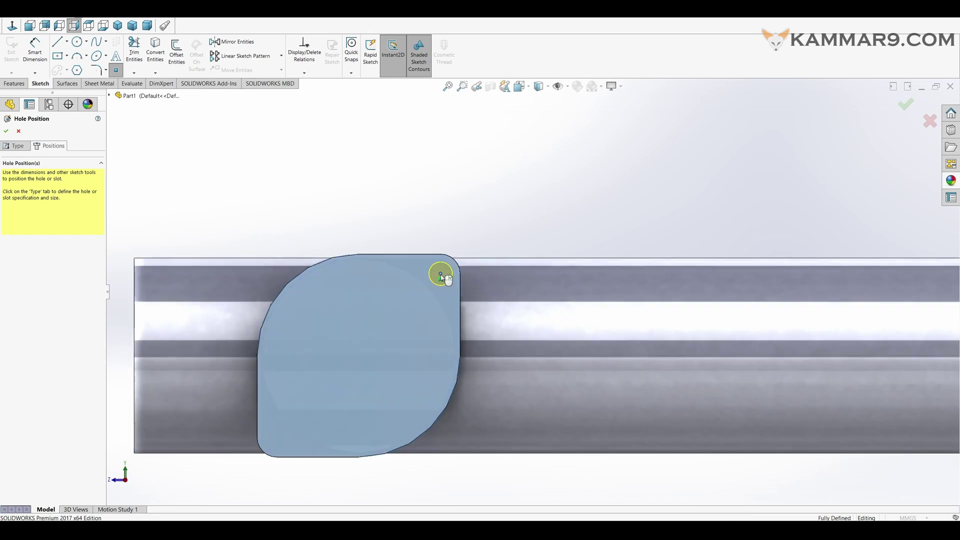
left_click(277, 438)
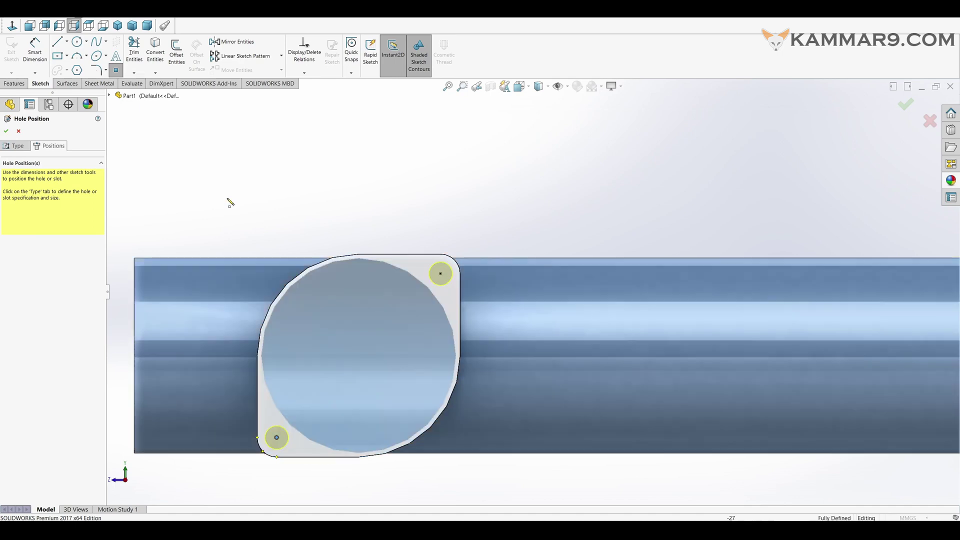
left_click(6, 131)
Set up a linear pattern of the branch extrusion normal to the Front Plane, 6 instances at 90 mm spacing, reversed along the pipe.
middle_click_drag(343, 182, 289, 199)
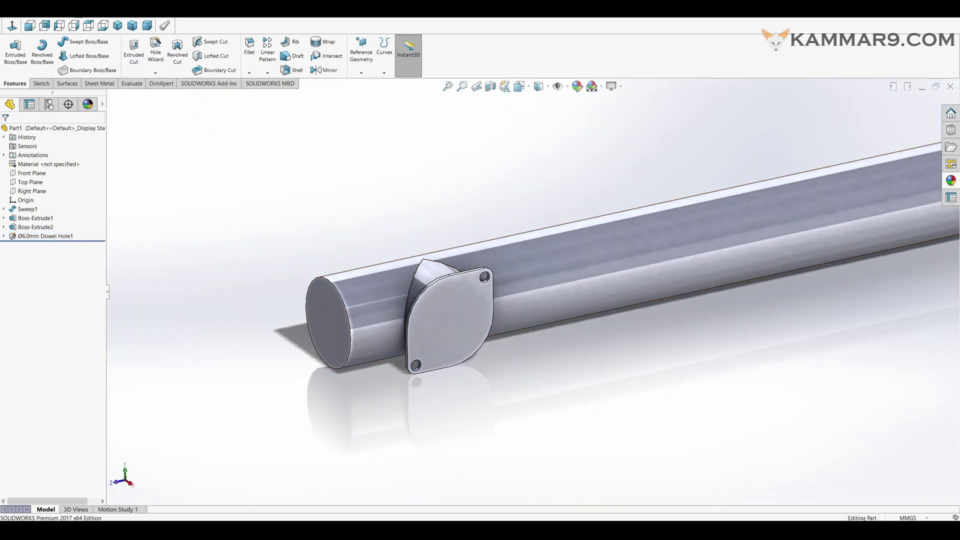
scroll(461, 293, "up", 8)
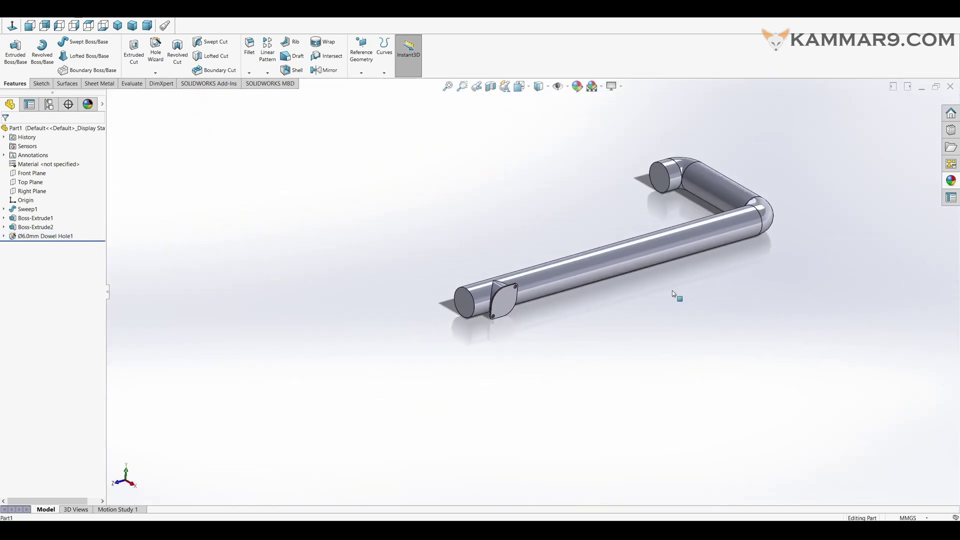
scroll(686, 193, "down", 2)
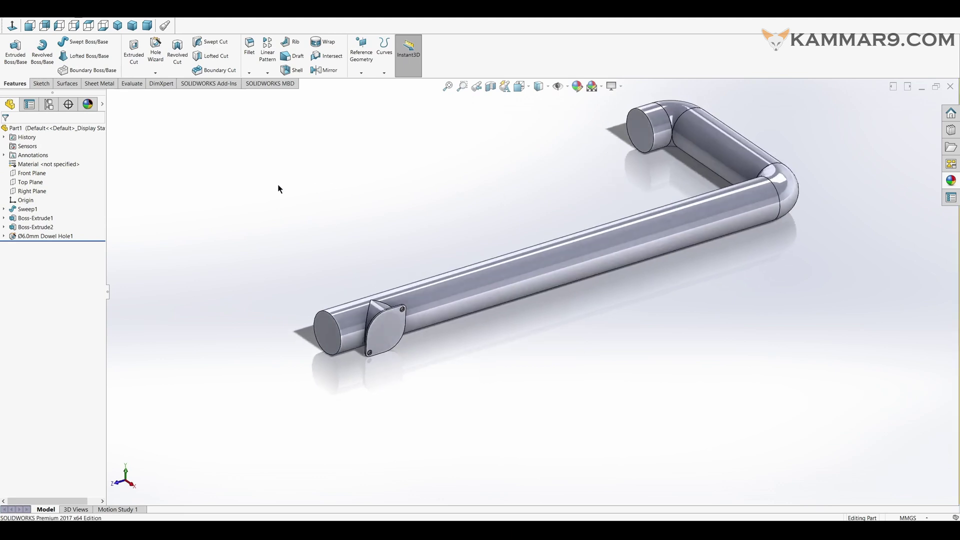
left_click(276, 73)
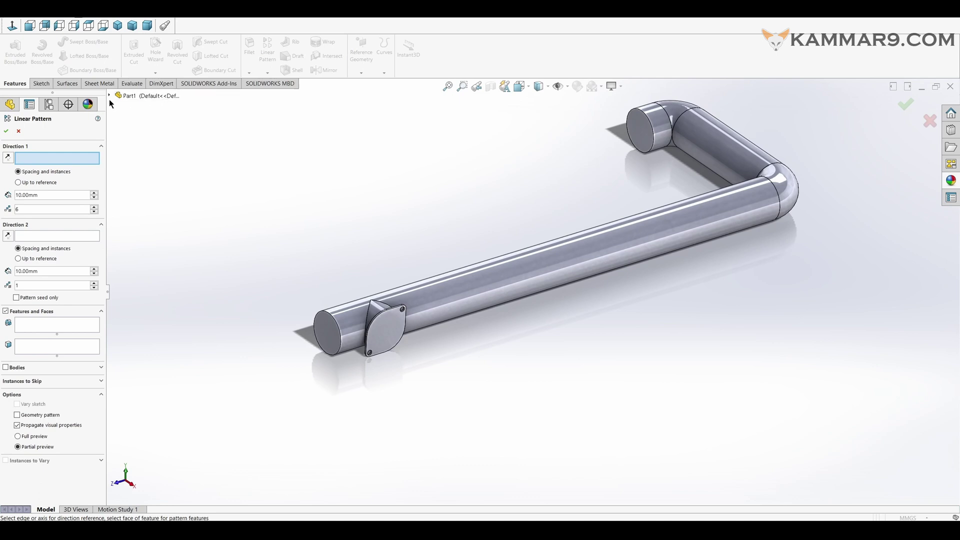
left_click(109, 94)
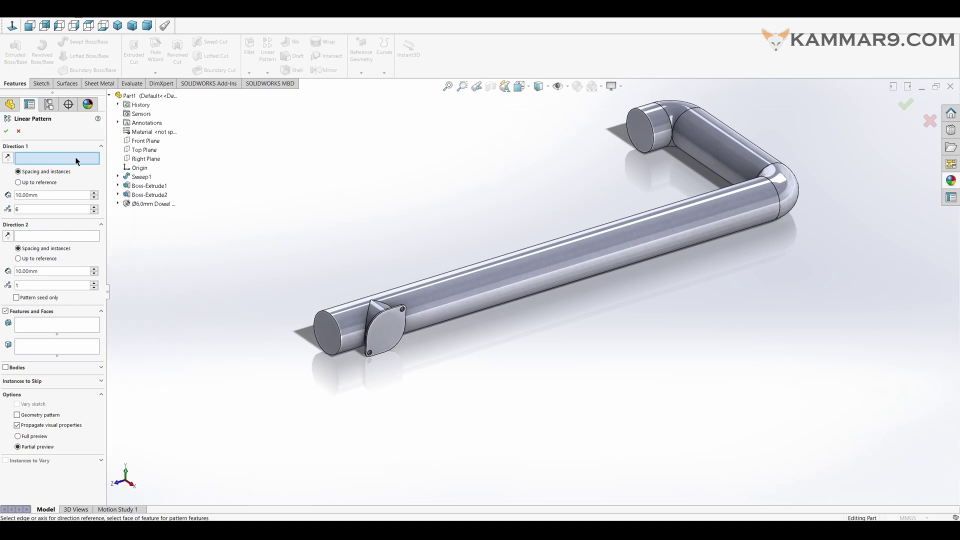
left_click(143, 141)
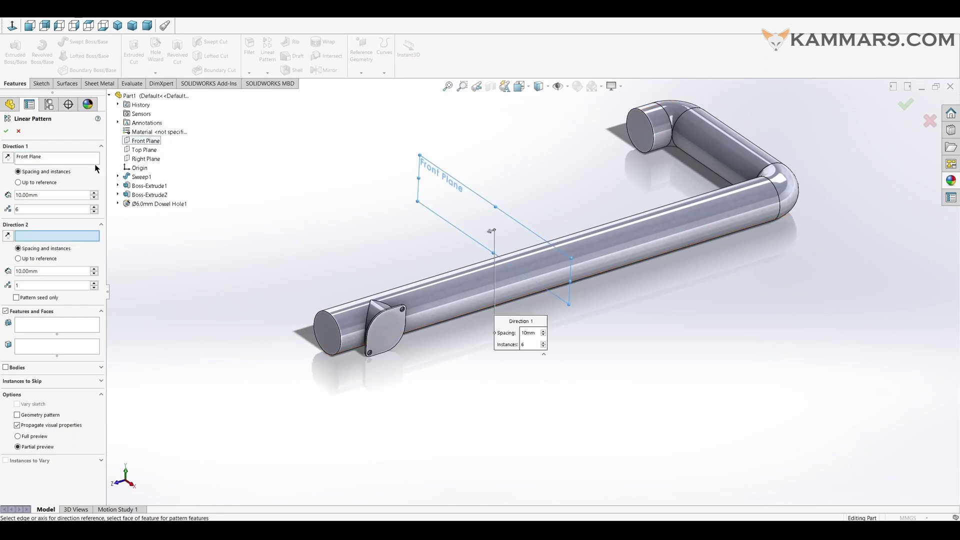
left_click(41, 330)
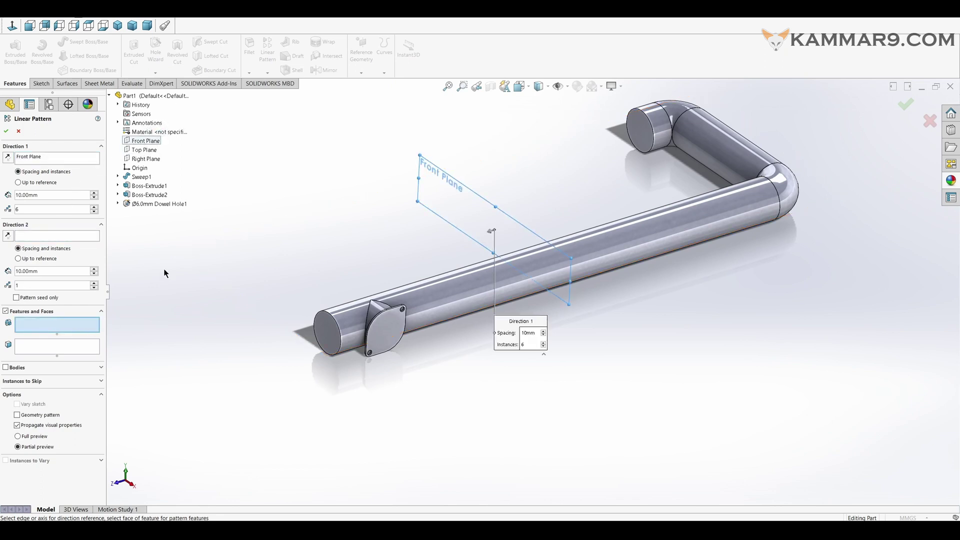
left_click(149, 186)
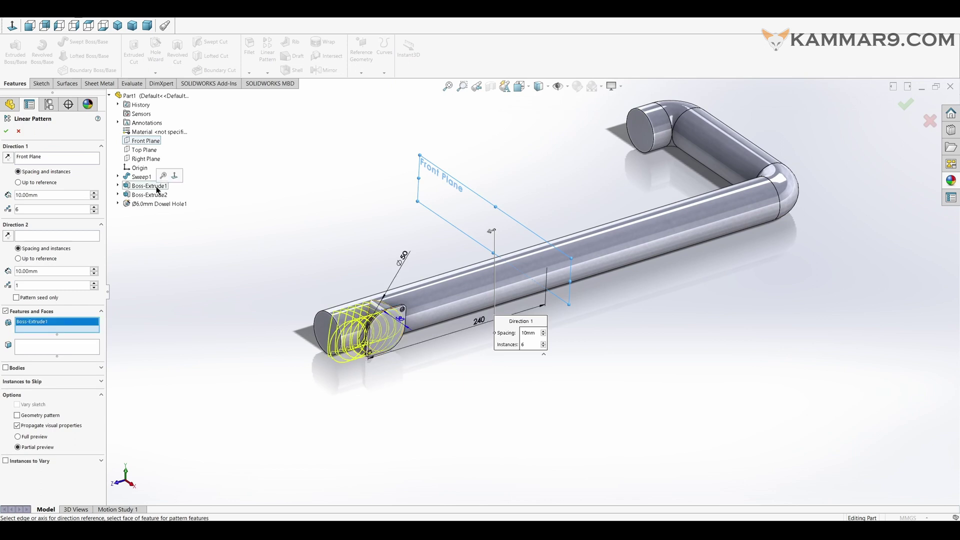
left_click_drag(50, 197, 3, 193)
type("90")
key("Return")
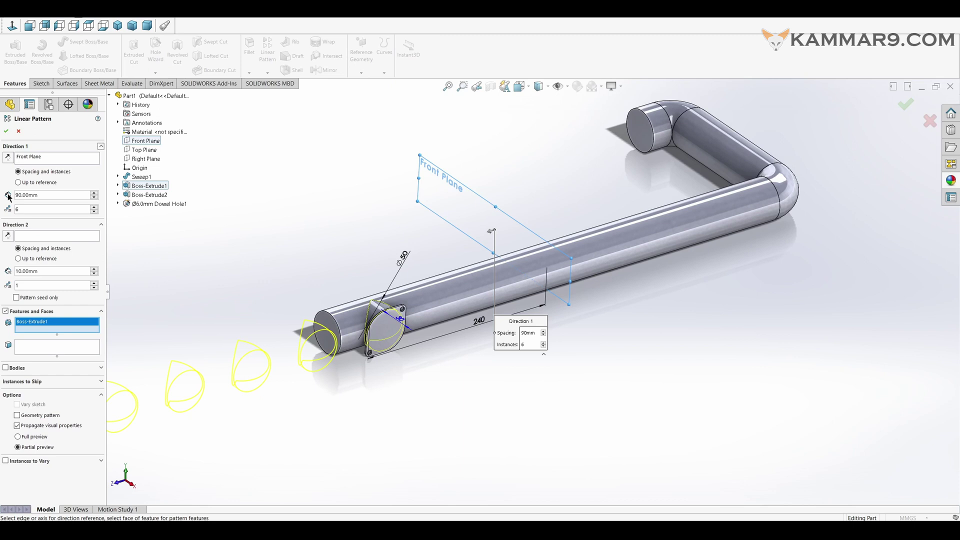
left_click(9, 158)
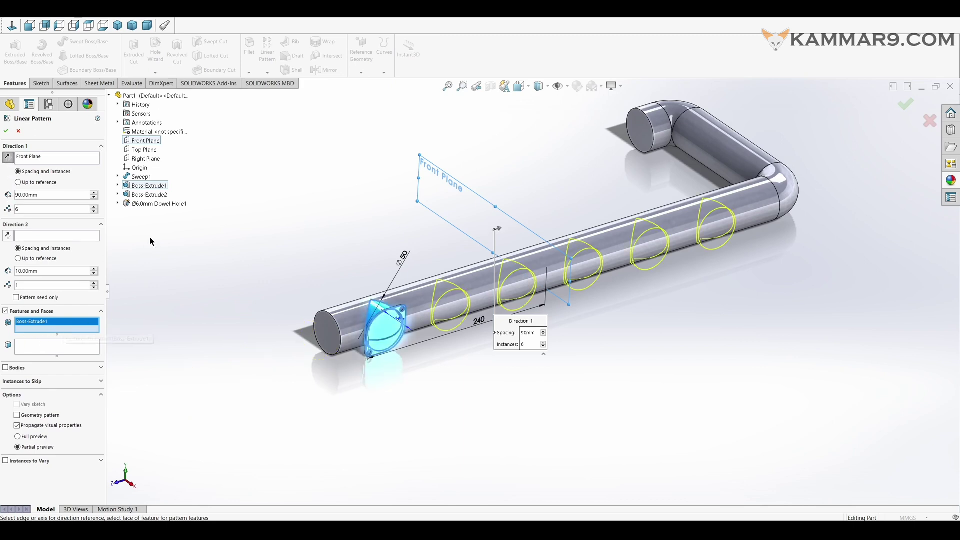
Add the flange extrusion and the Ø6.0 mm dowel holes to the linear pattern and create it.
left_click(155, 194)
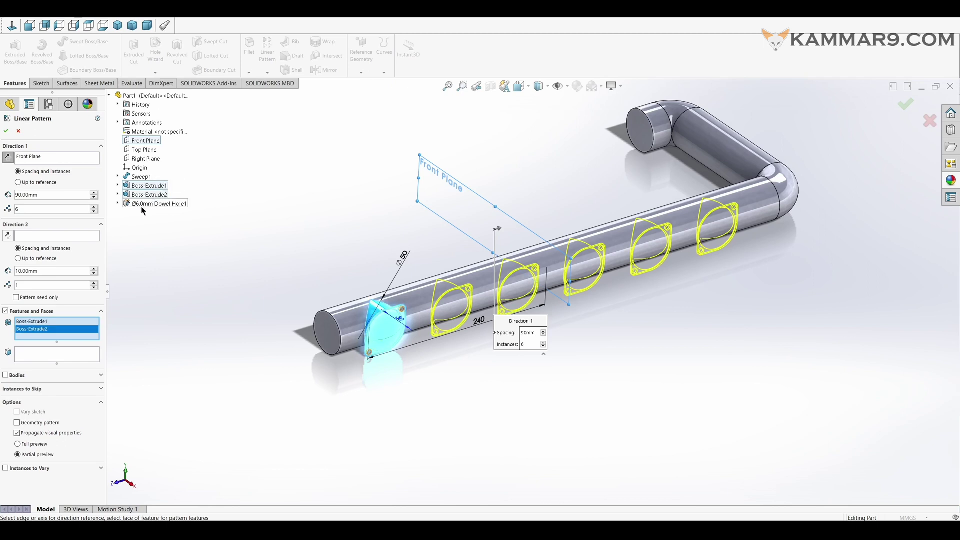
left_click(148, 205)
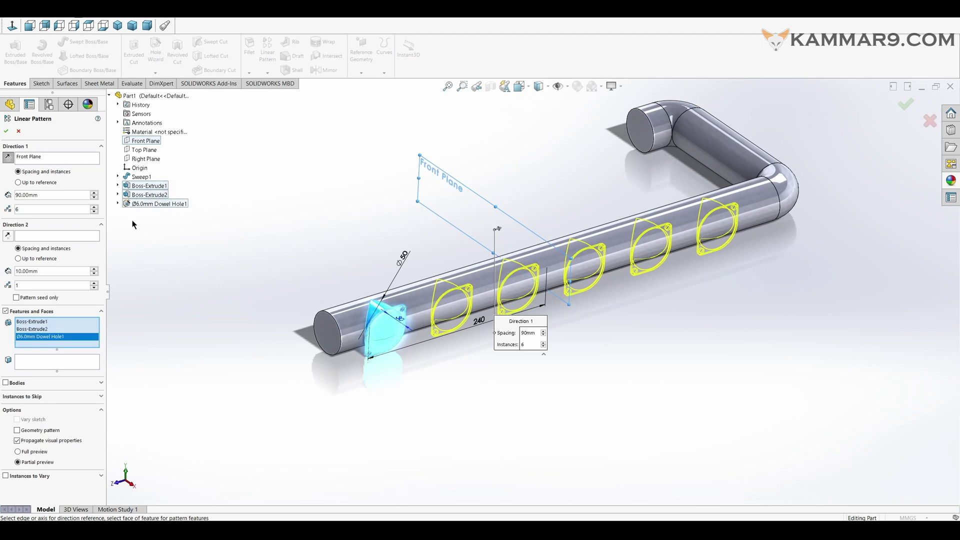
left_click(6, 131)
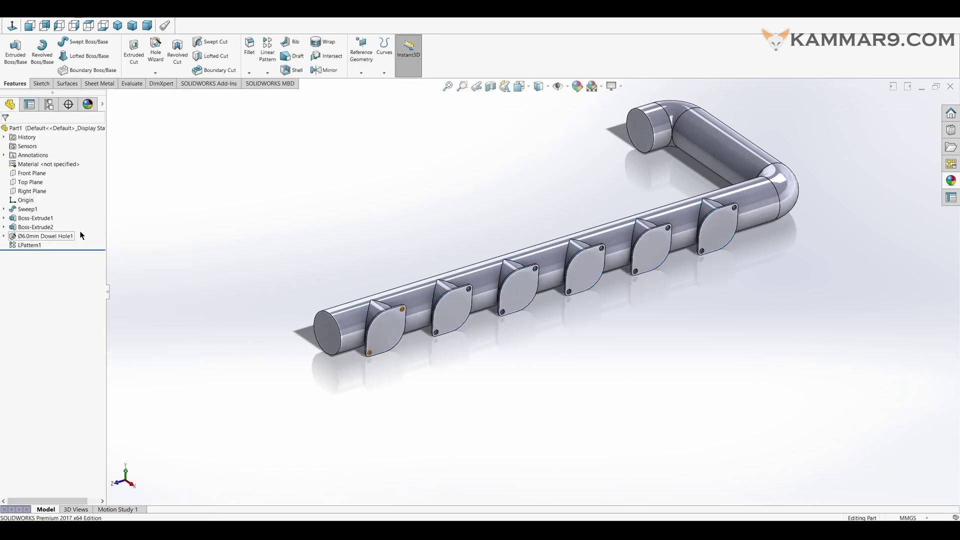
Fillet the circular end edge of the pipe beside the first branch with a 25 mm radius.
left_click(249, 54)
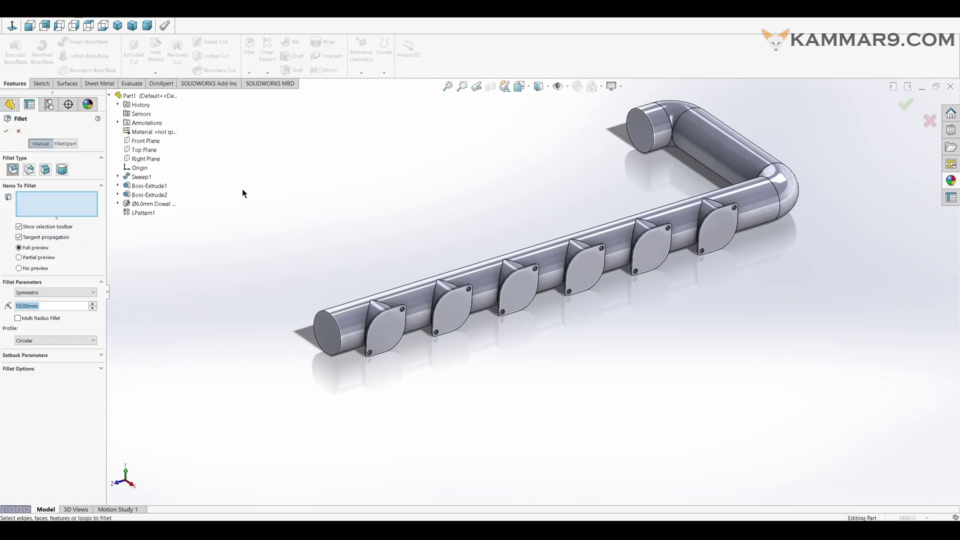
type("25")
key("Return")
left_click(76, 247)
left_click(342, 338)
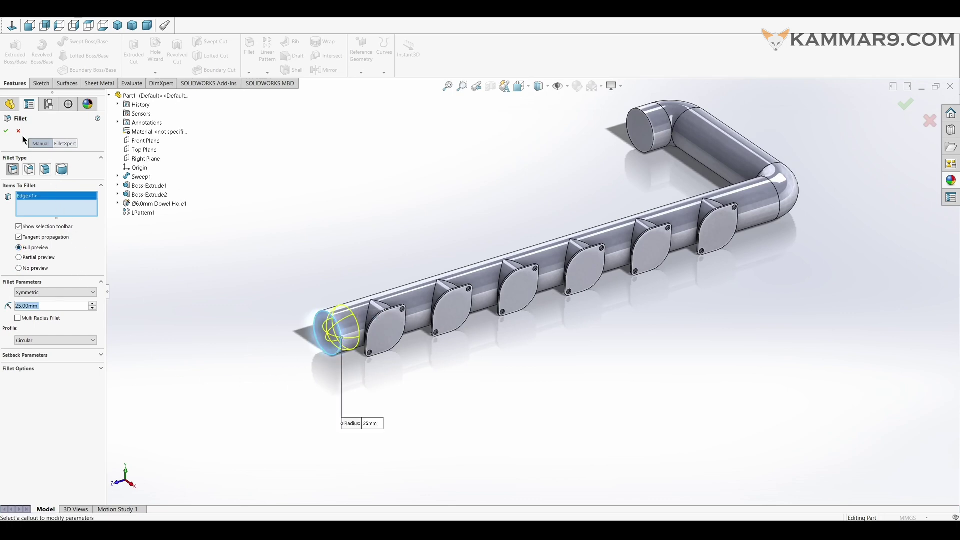
left_click(6, 131)
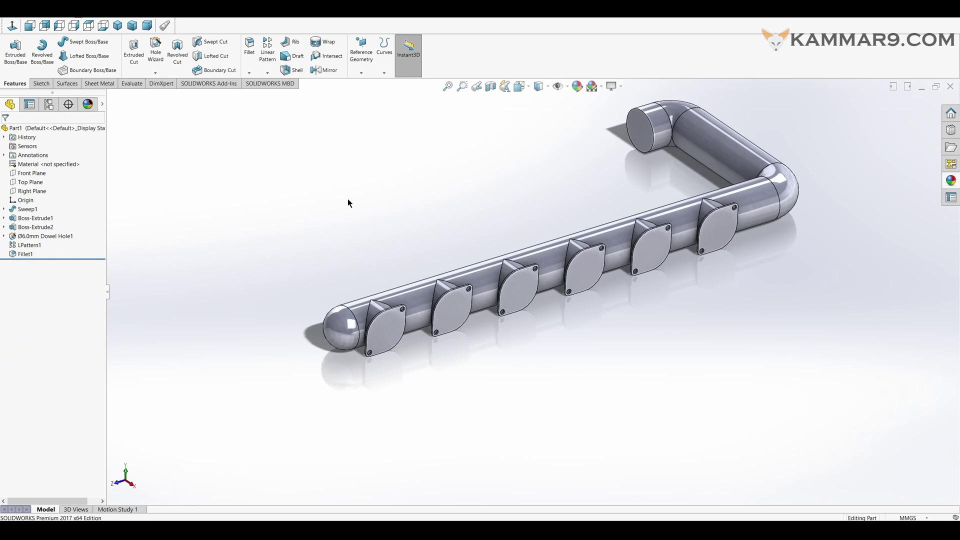
Set up a shell of the pipe body with a 2 mm wall thickness and its preview shown.
left_click(295, 74)
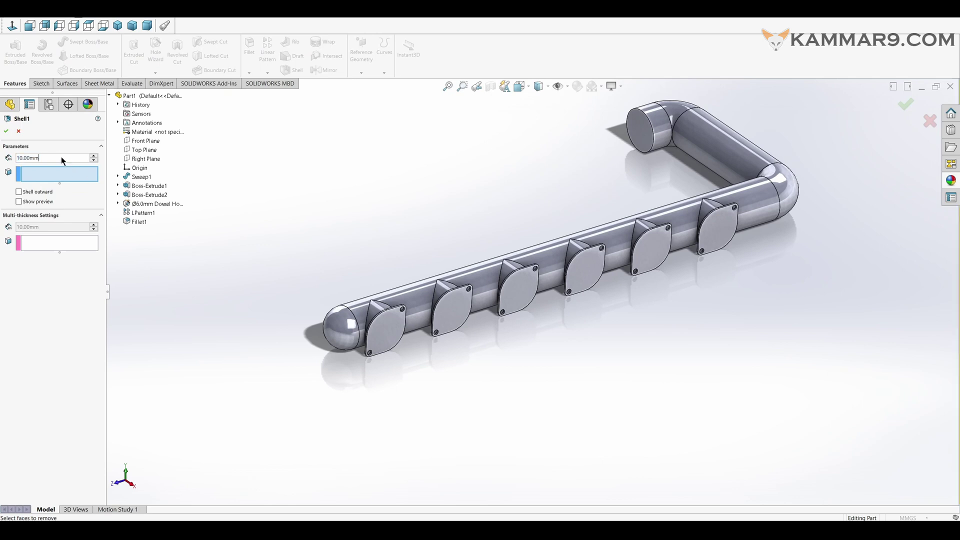
type("2")
key("Return")
left_click(26, 202)
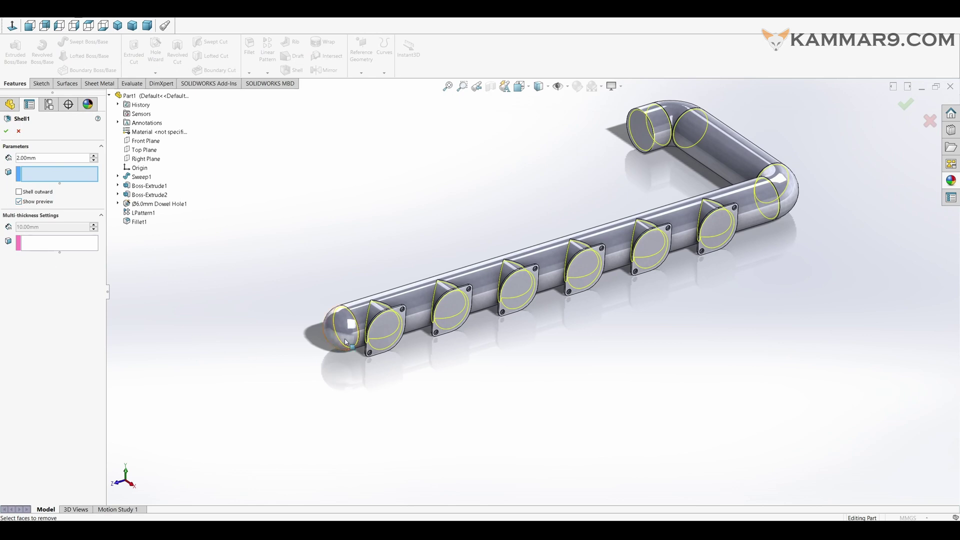
Remove the six flange faces and the flat end face of the pipe from the shell and create it.
left_click(398, 336)
left_click(456, 320)
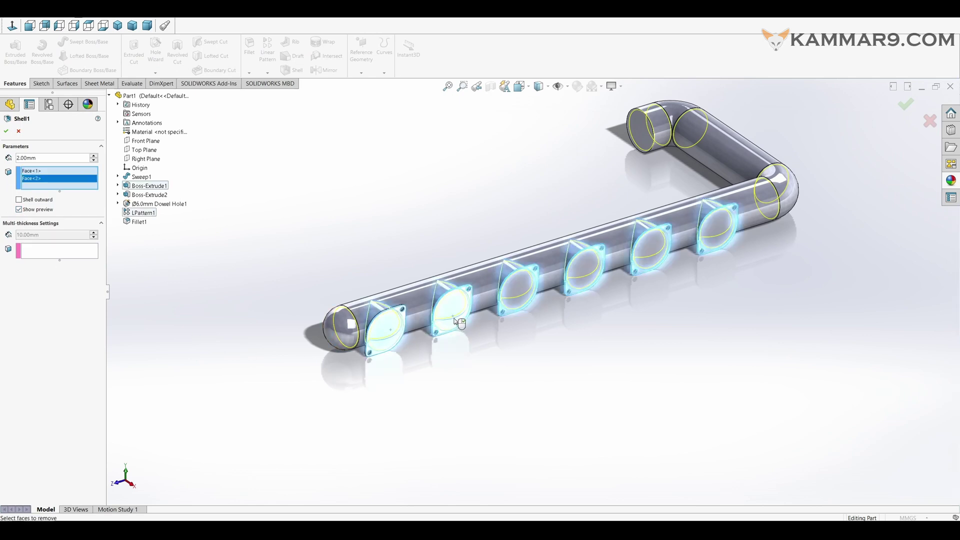
left_click(520, 295)
left_click(584, 278)
left_click(650, 253)
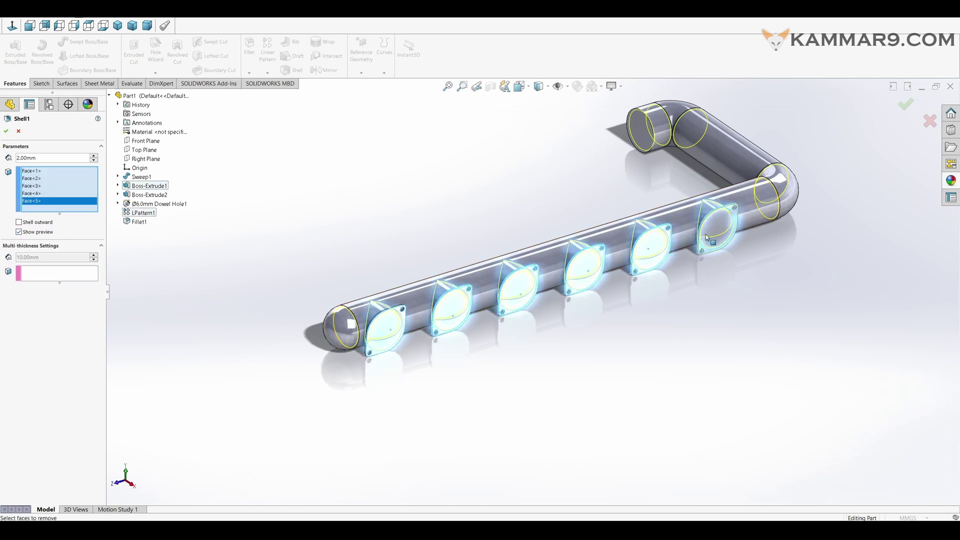
left_click(706, 234)
left_click(639, 127)
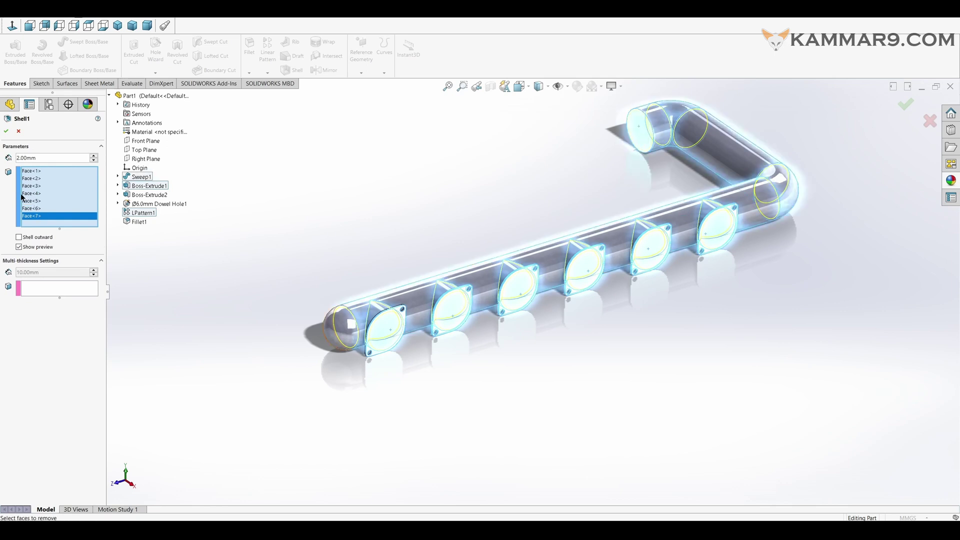
left_click(6, 131)
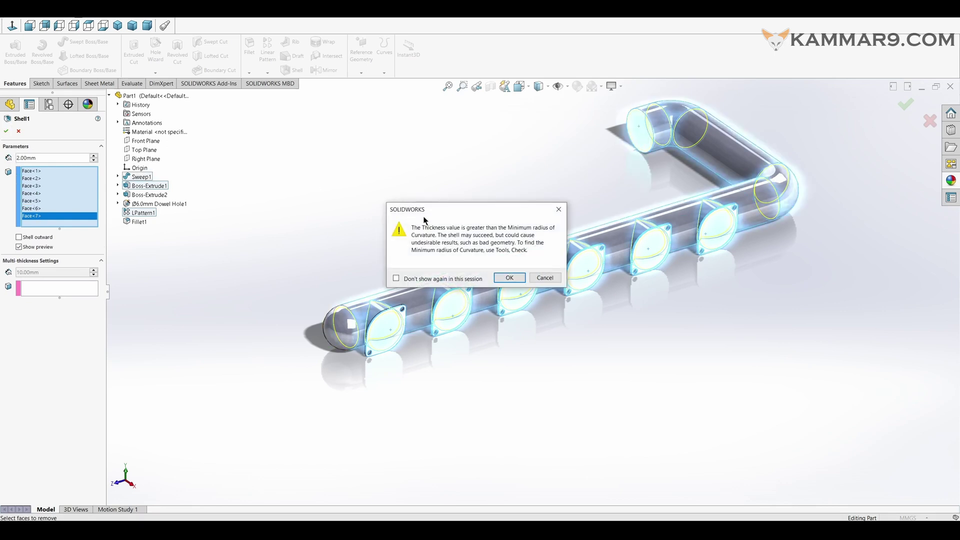
left_click(521, 276)
middle_click_drag(466, 298, 457, 270)
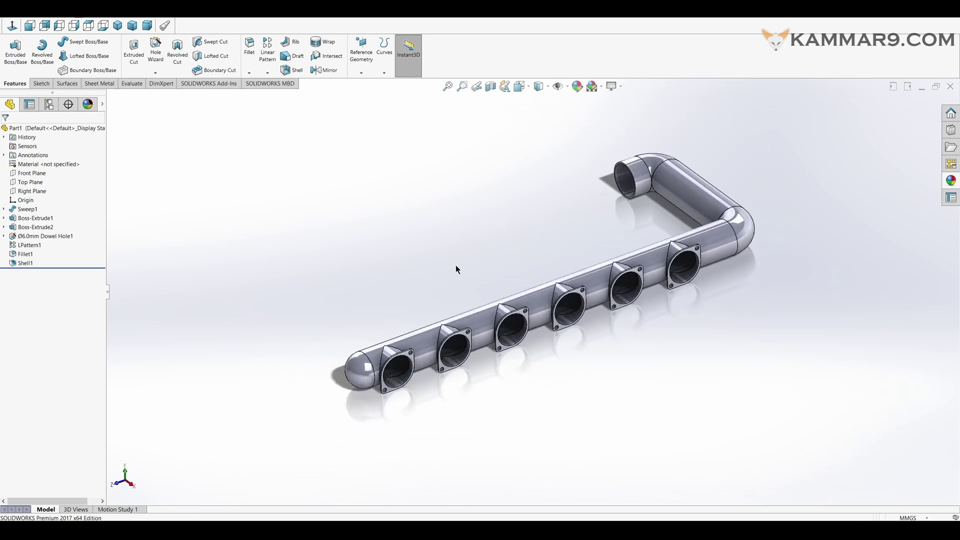